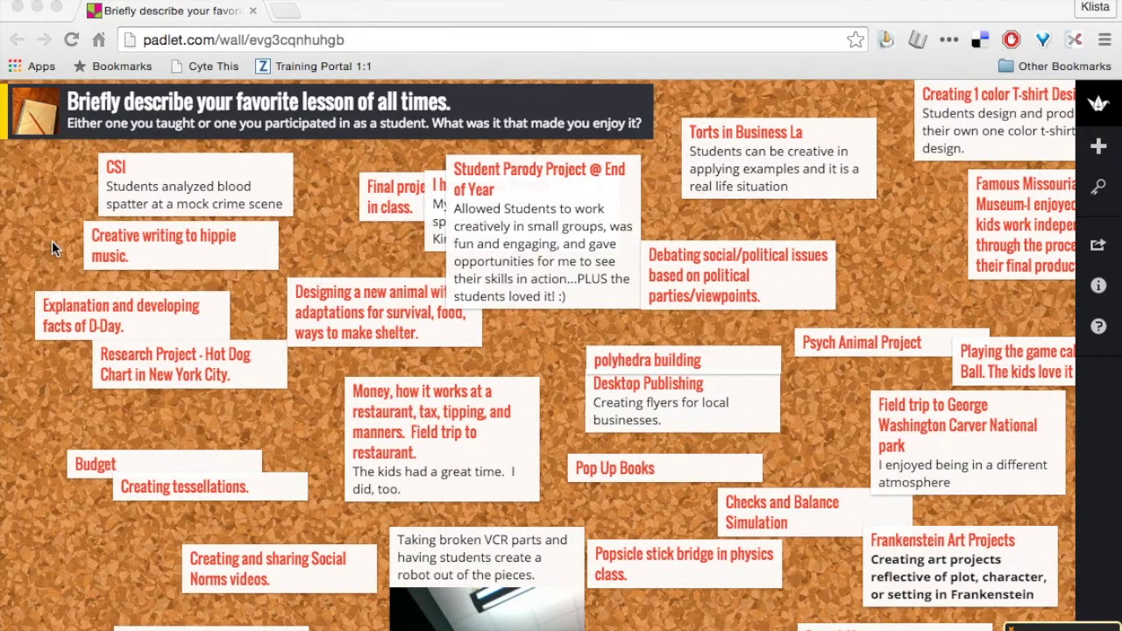
# - Scroll around the favorite-lesson wall to look over its existing posts
pyautogui.click(52, 246)
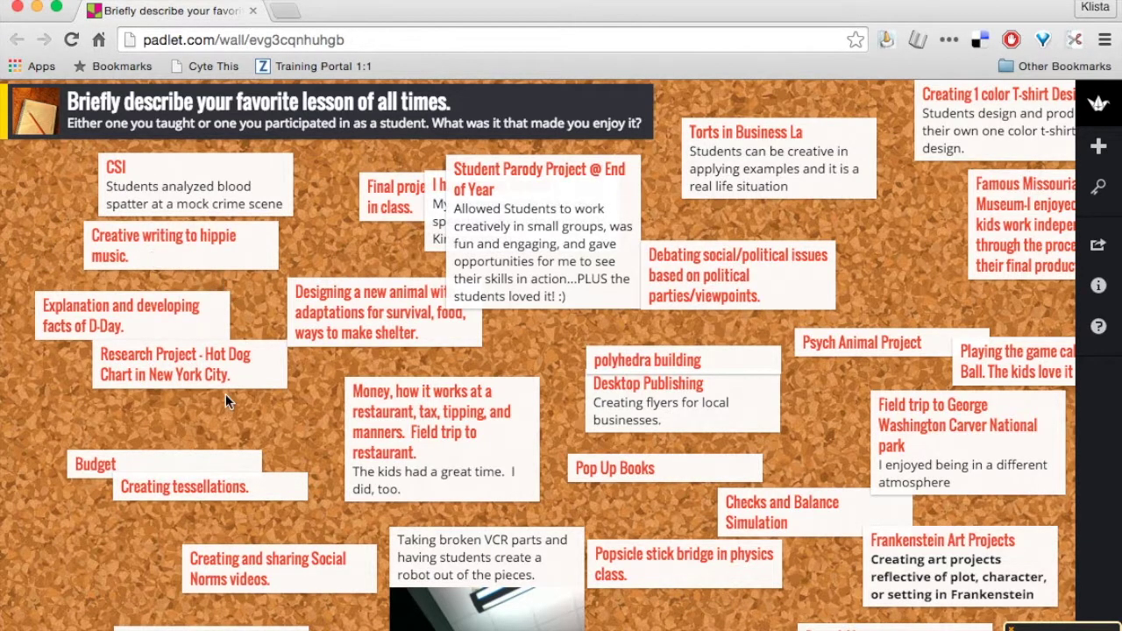
pyautogui.scroll(-1, 225, 394)
pyautogui.scroll(1, 226, 394)
pyautogui.scroll(-3, 305, 384)
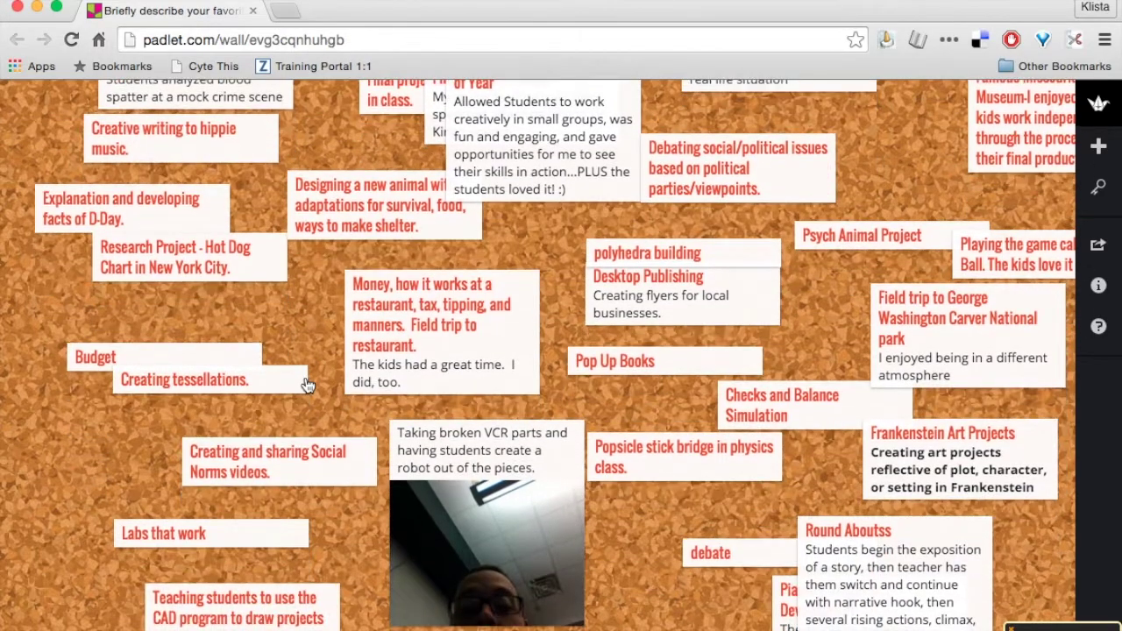
pyautogui.scroll(1, 305, 384)
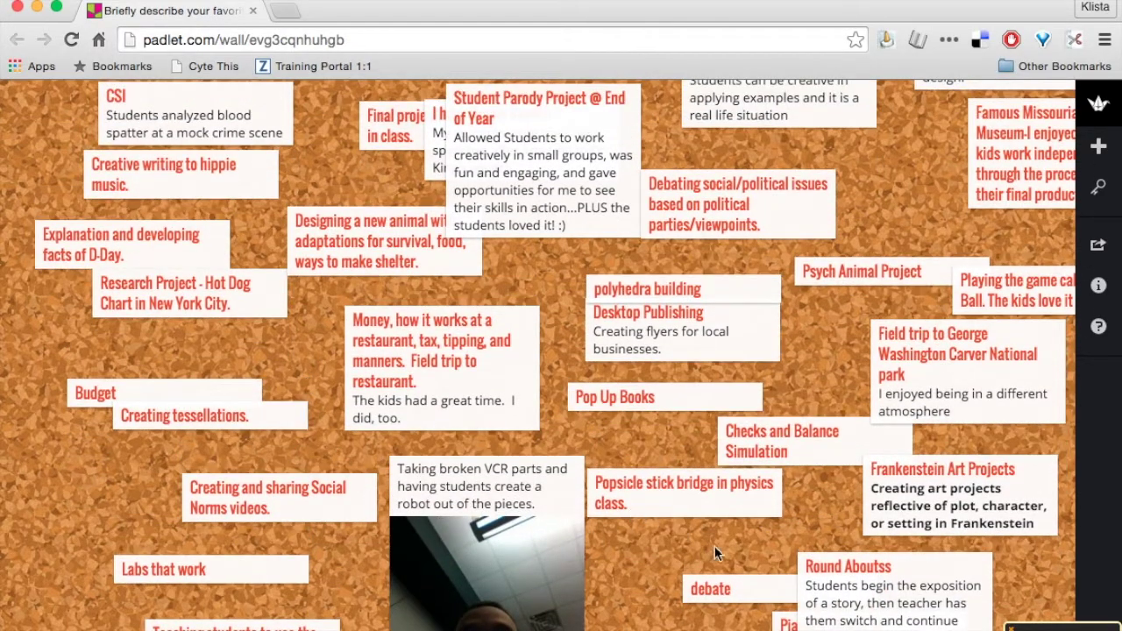
pyautogui.hscroll(3, 714, 552)
pyautogui.hscroll(2, 715, 552)
pyautogui.hscroll(3, 714, 553)
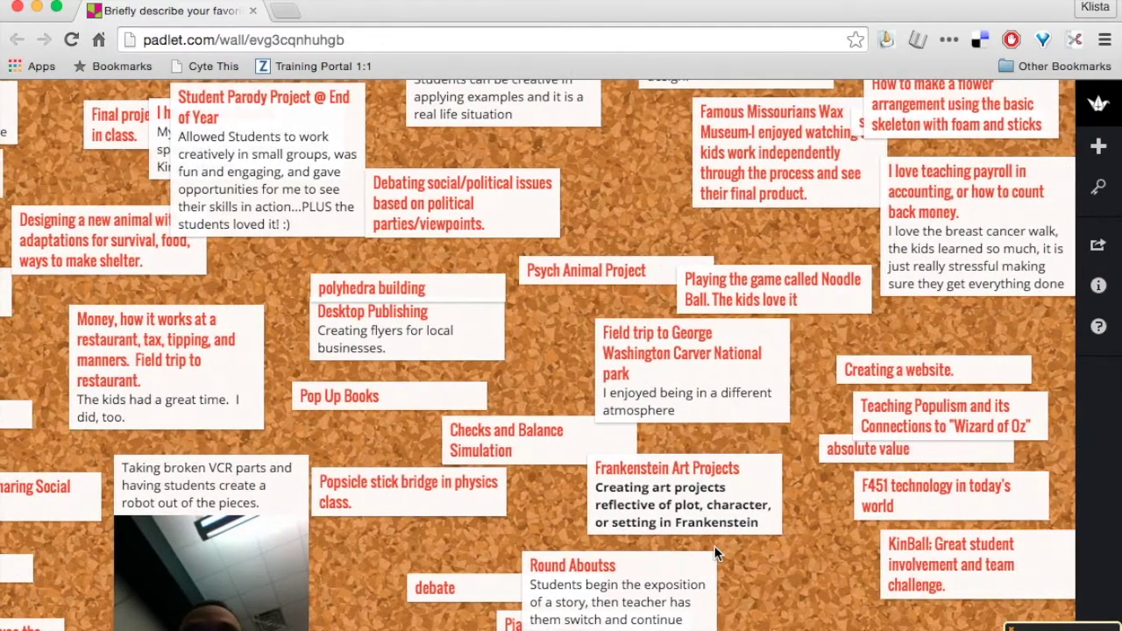
pyautogui.scroll(2, 715, 552)
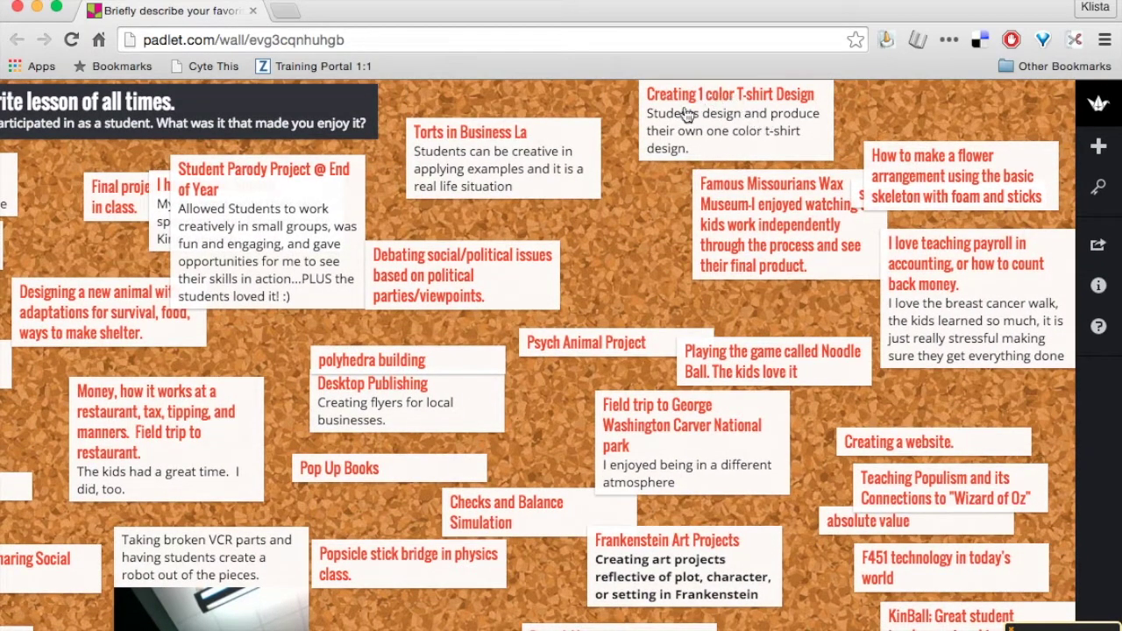
# - Add a titled note reading 'My favorite lesson was the water purification research'
pyautogui.doubleClick(617, 260)
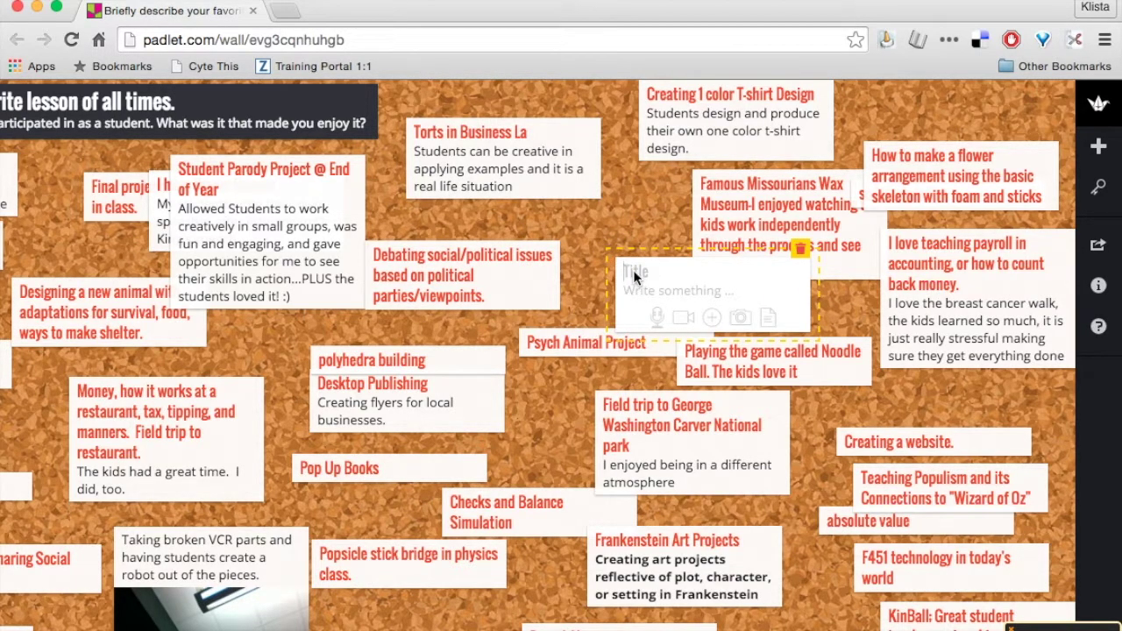
pyautogui.write('K')
pyautogui.write('lista')
pyautogui.click(662, 303)
pyautogui.write('M')
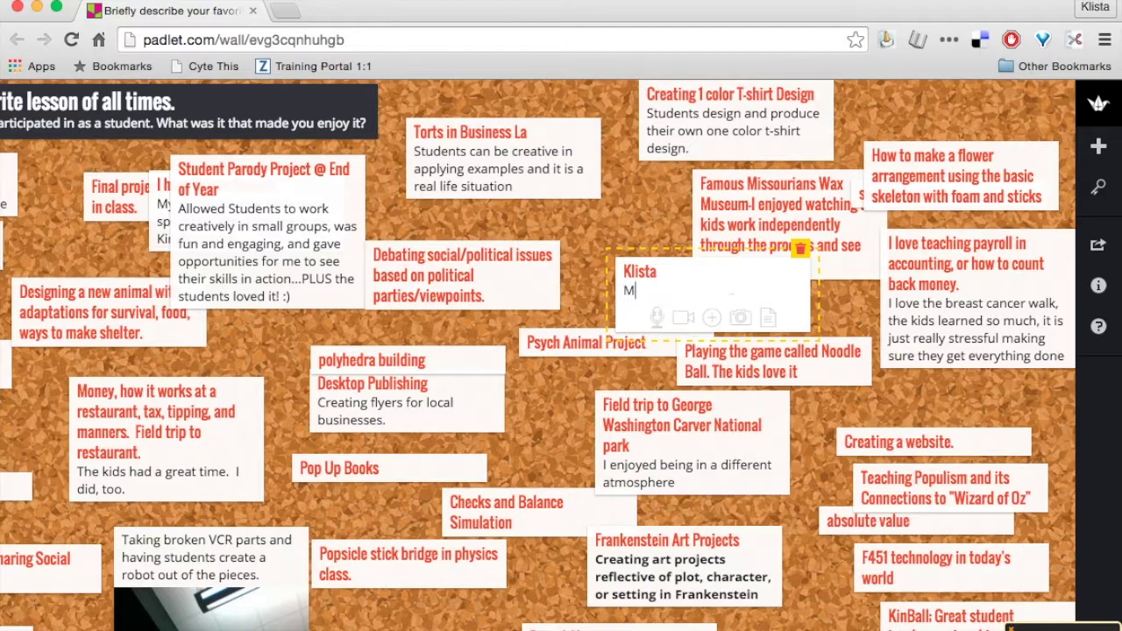
pyautogui.write('y favorite ')
pyautogui.write('lesson was ')
pyautogui.write('the water')
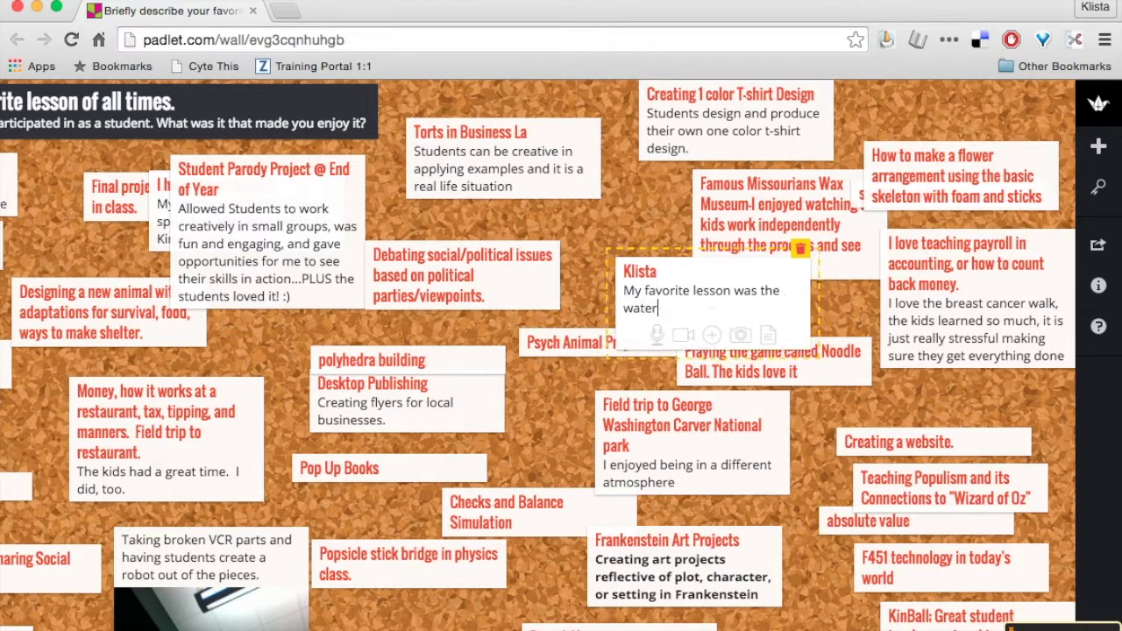
pyautogui.write(' purification ')
pyautogui.write('research')
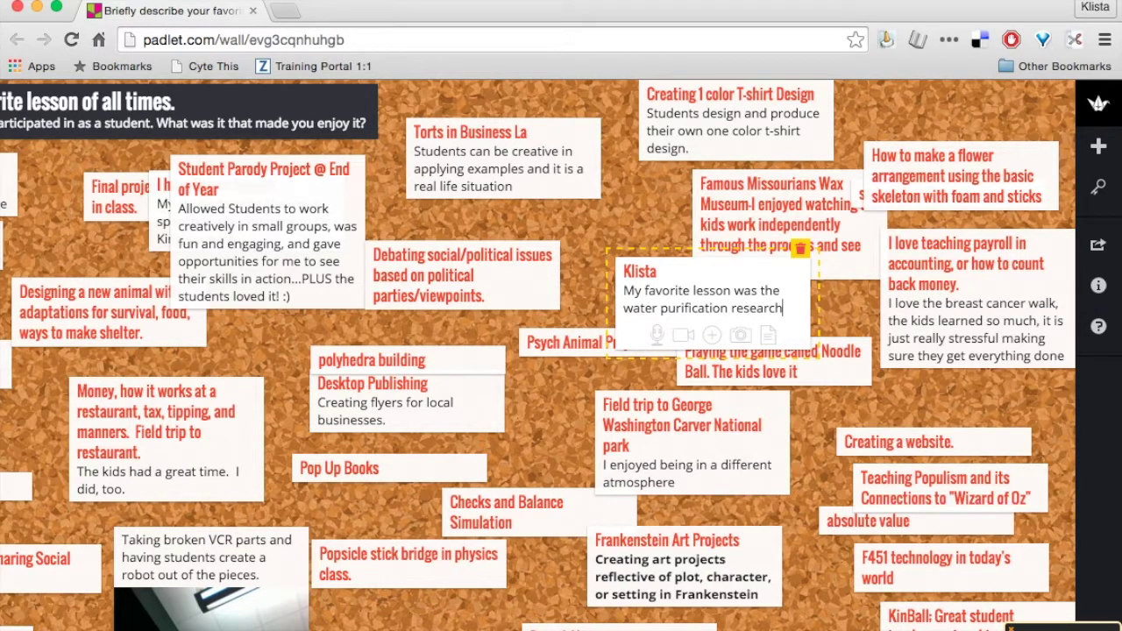
pyautogui.click(638, 209)
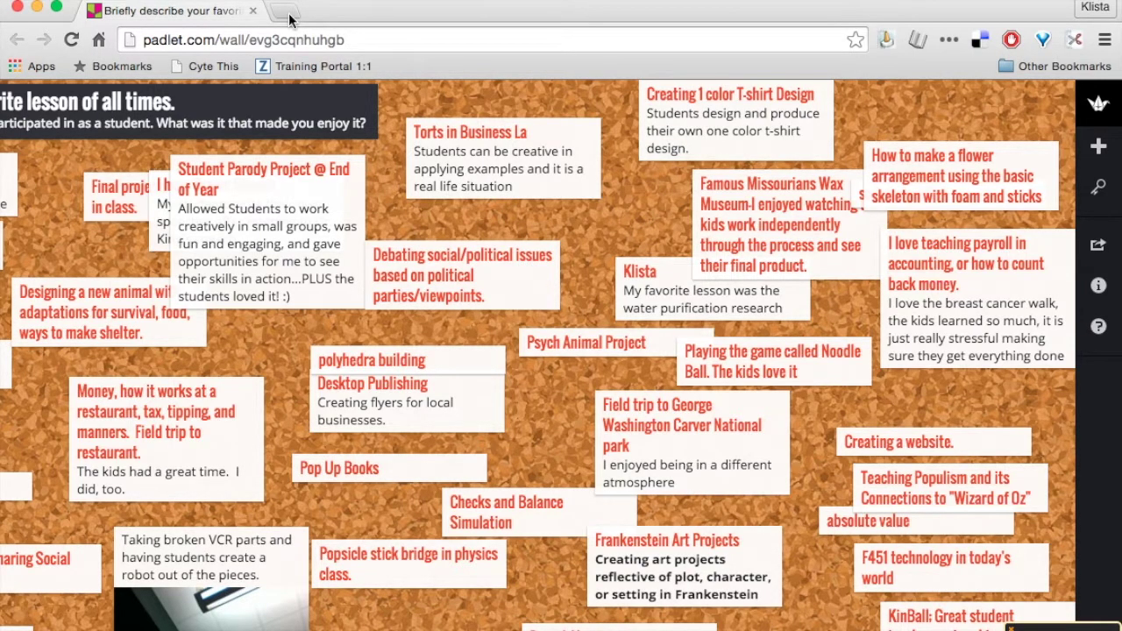
# - Go to padlet in a new tab beside the lesson wall
pyautogui.click(158, 39)
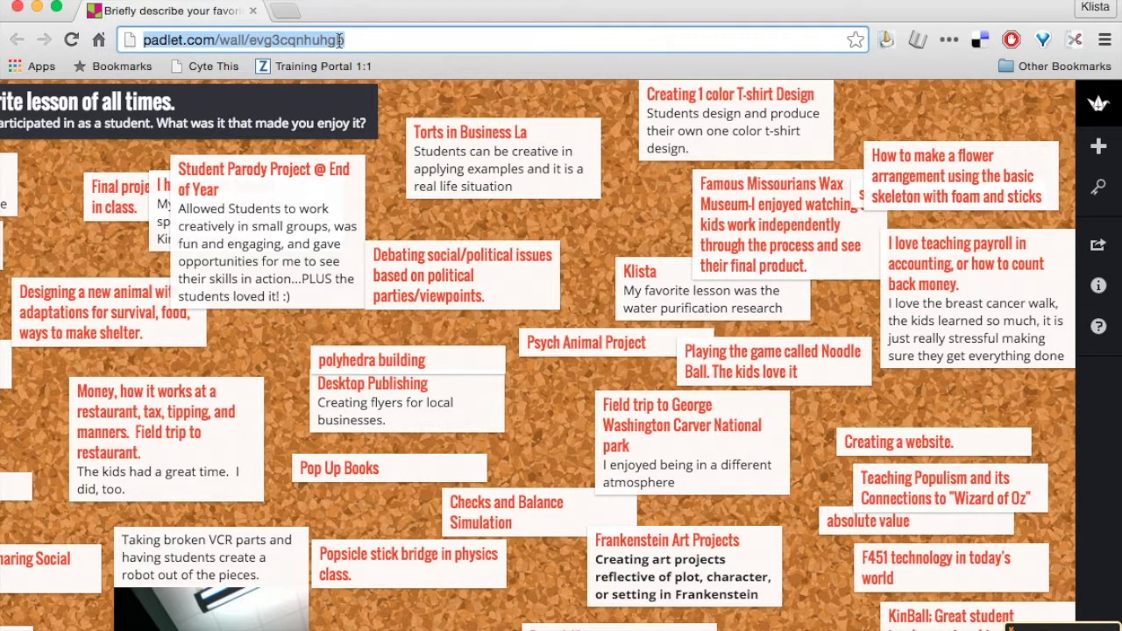
pyautogui.click(288, 10)
pyautogui.write('padlet.com')
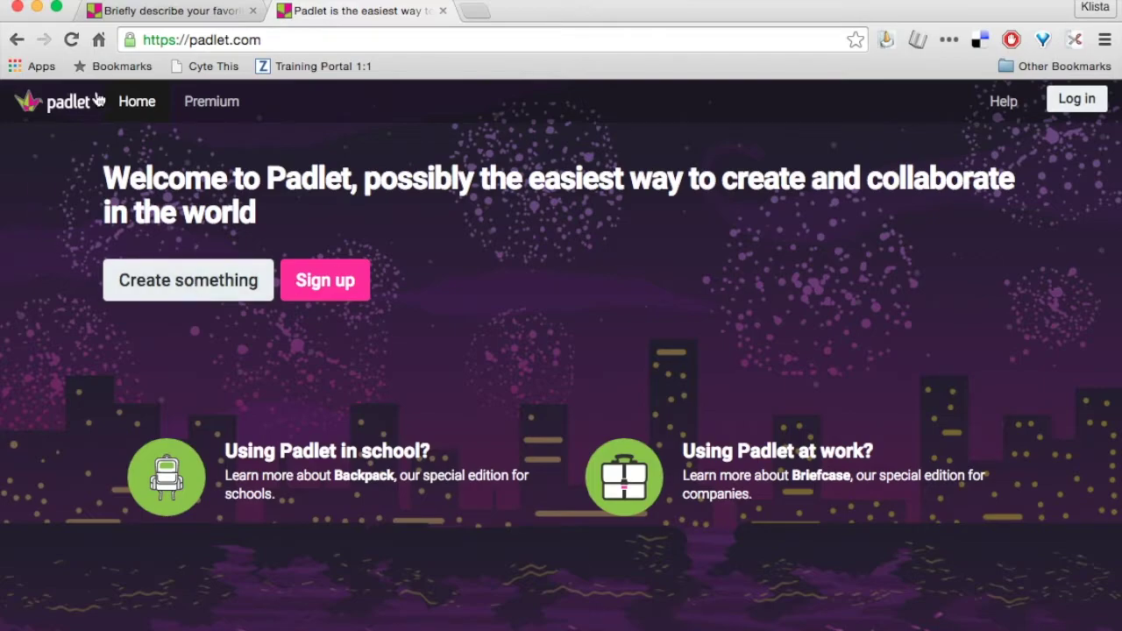
# - Look back across the lesson wall, then start a new padlet from the Padlet home page
pyautogui.click(152, 12)
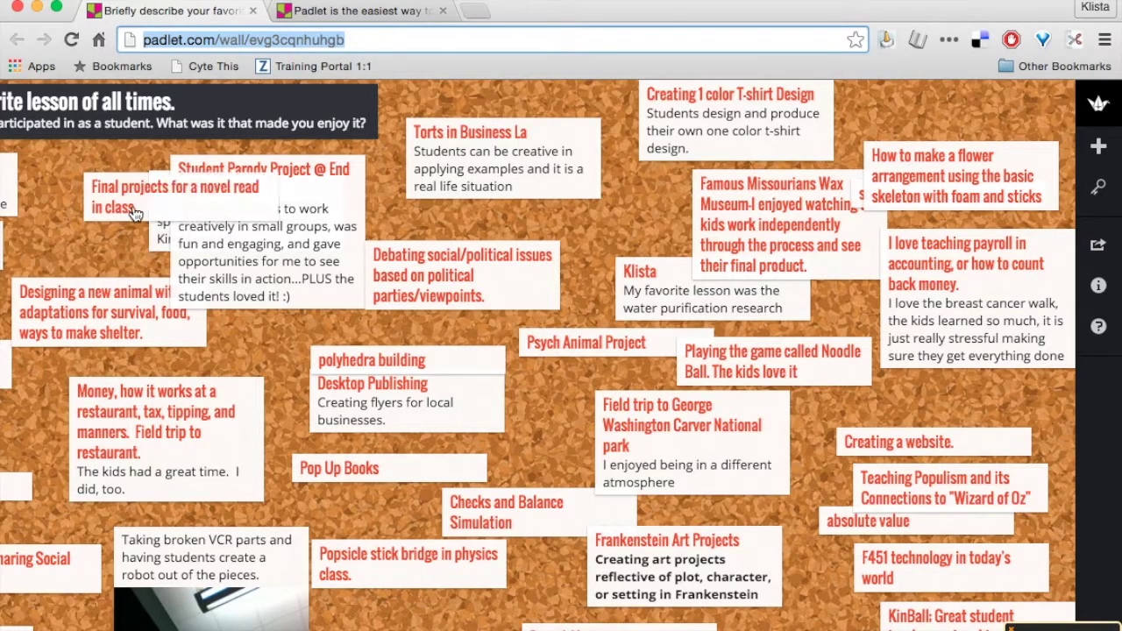
pyautogui.hscroll(-2, 138, 213)
pyautogui.hscroll(-2, 138, 213)
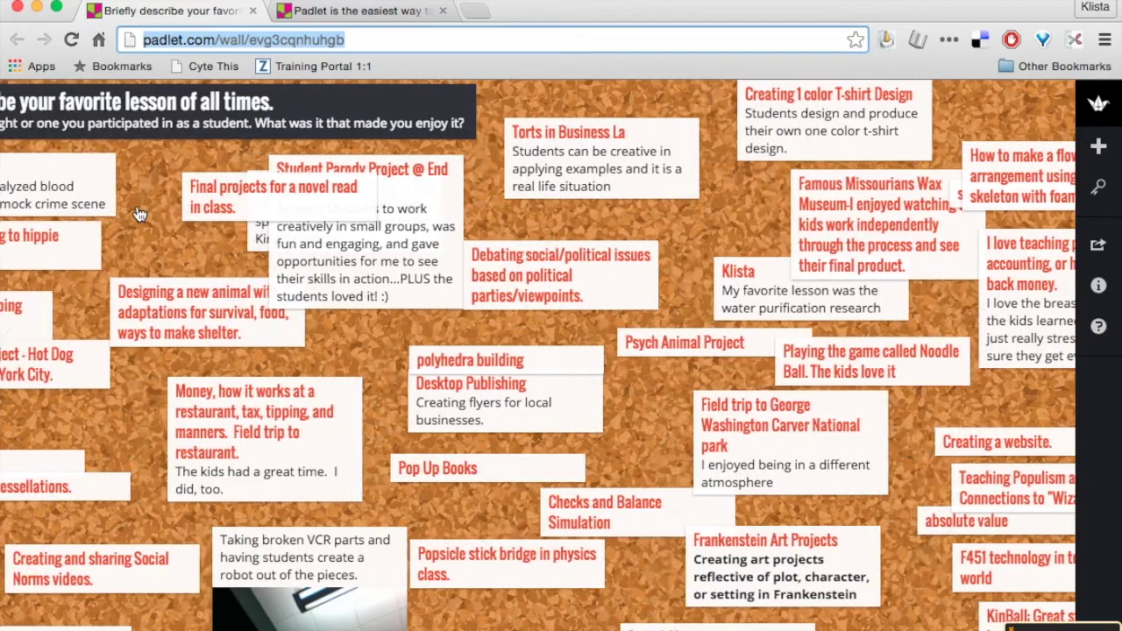
pyautogui.hscroll(-2, 138, 213)
pyautogui.hscroll(-1, 138, 213)
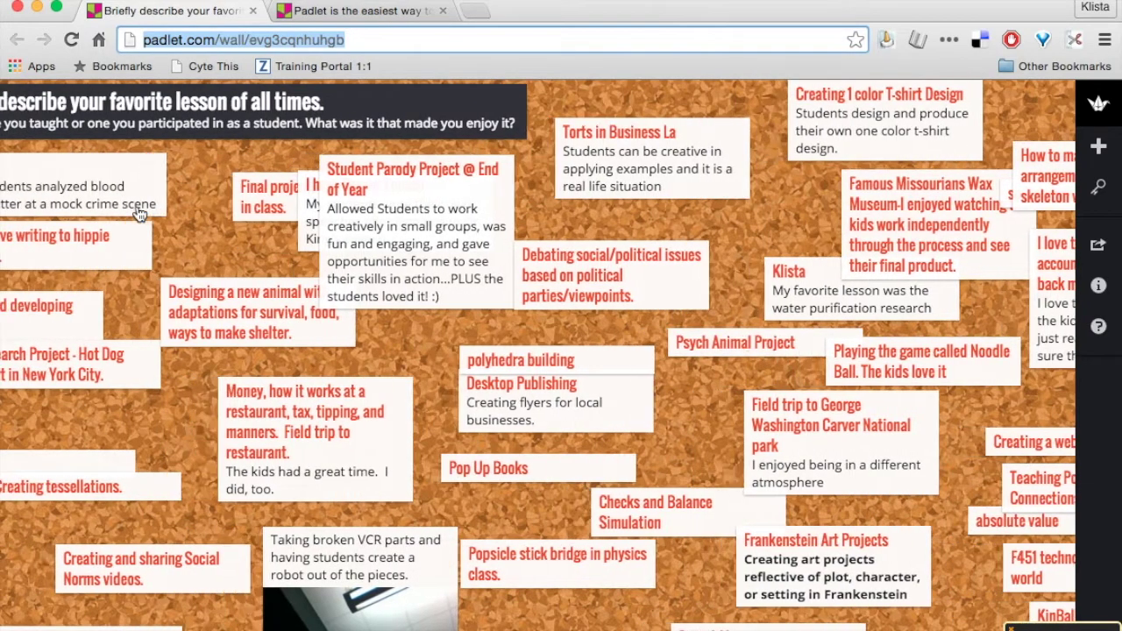
pyautogui.hscroll(-1, 138, 213)
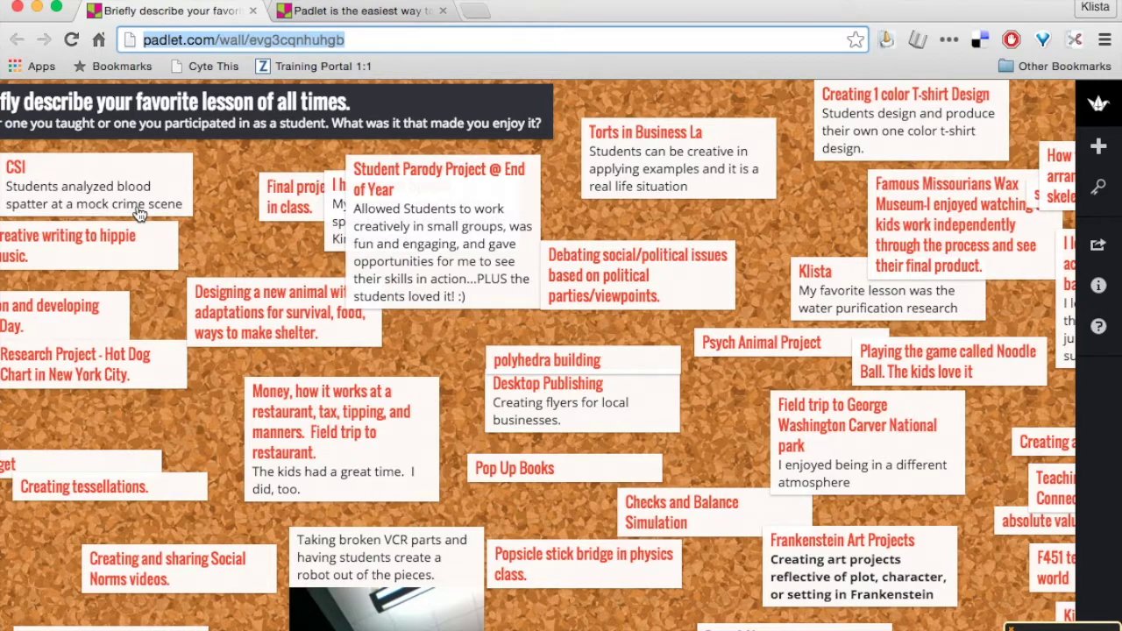
pyautogui.click(338, 10)
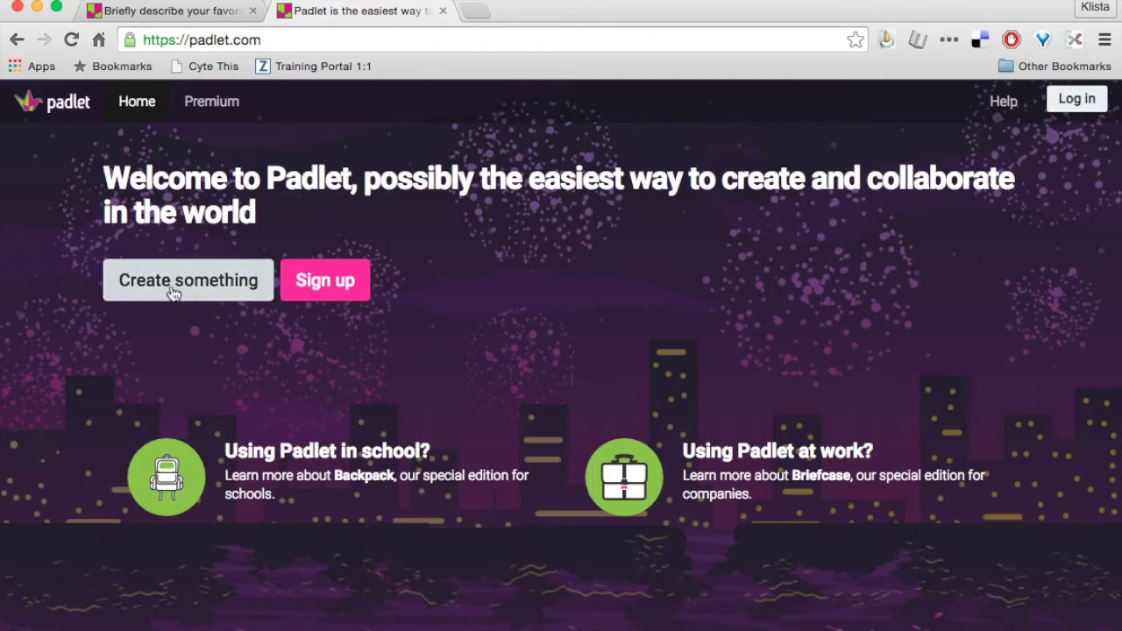
pyautogui.click(173, 292)
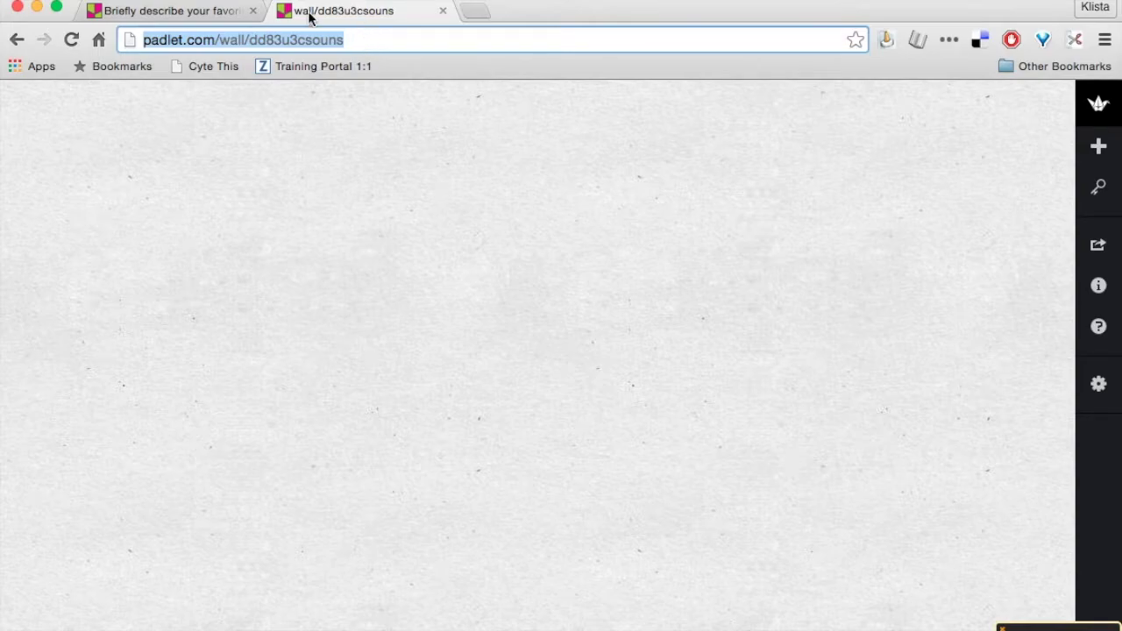
# - Drag the new wall's tab into its own browser window and bring up its settings
pyautogui.moveTo(312, 12)
pyautogui.mouseDown()
pyautogui.moveTo(322, 83)
pyautogui.moveTo(333, 13)
pyautogui.mouseUp()
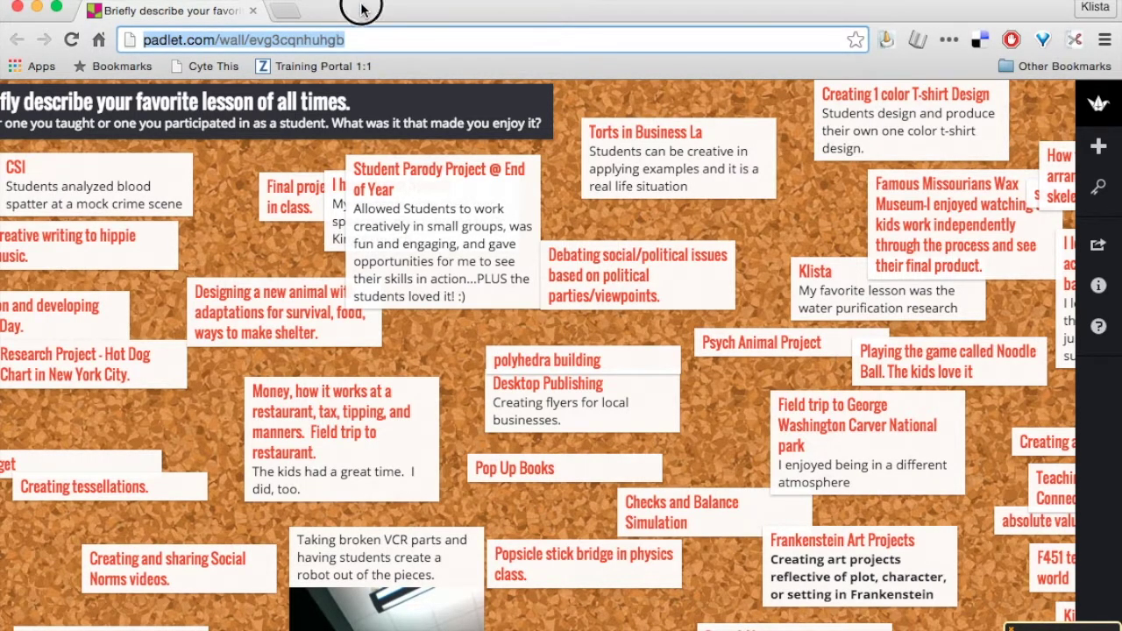
pyautogui.moveTo(363, 9); pyautogui.dragTo(364, 9)
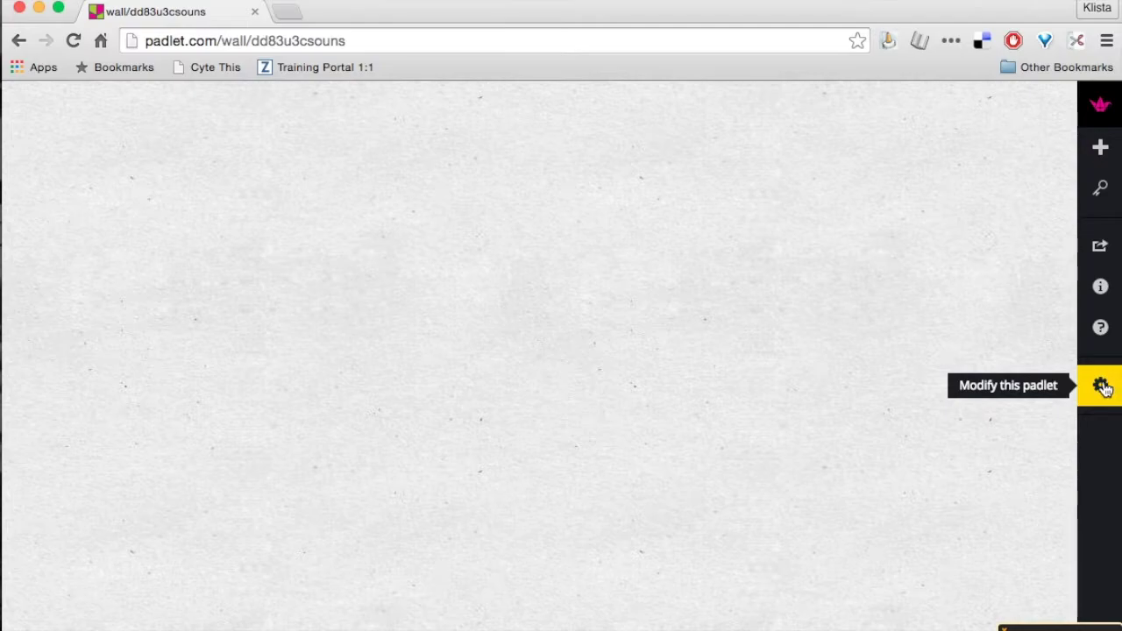
pyautogui.click(1103, 388)
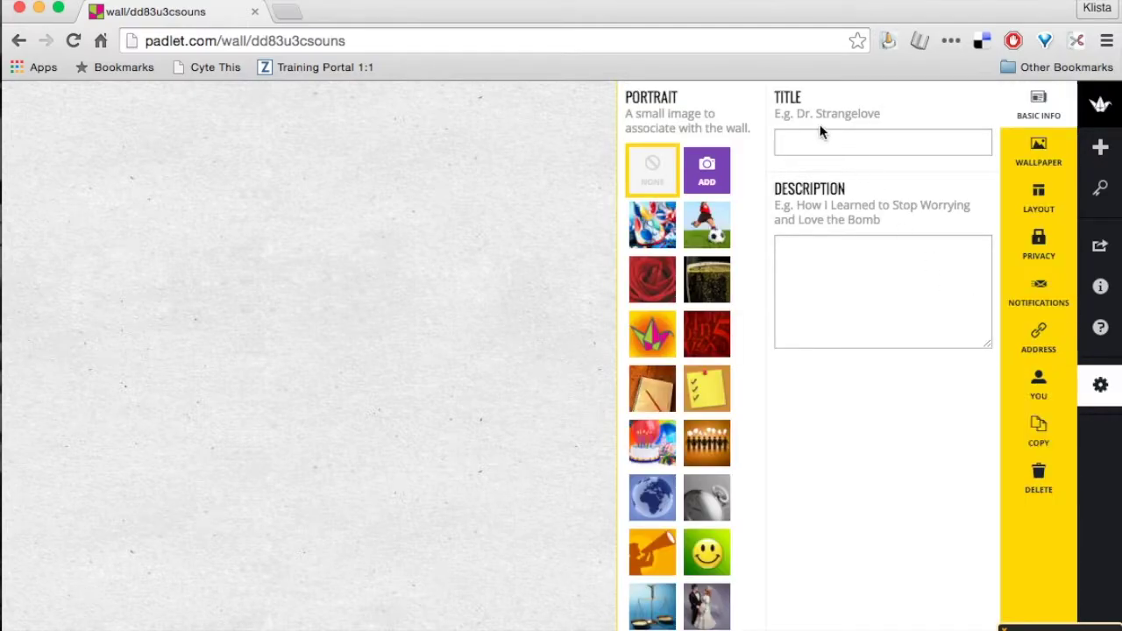
# - Title the wall 'What opportunities do you have for collaboration?' and add the students-and-curriculum description
pyautogui.click(803, 140)
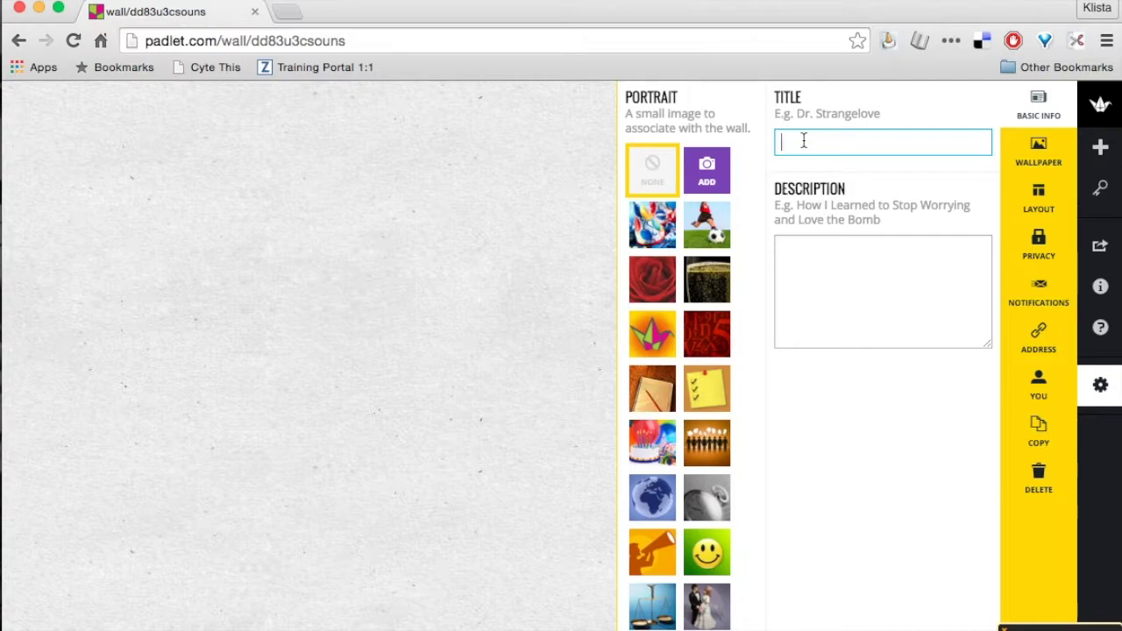
pyautogui.write('What opportunities do')
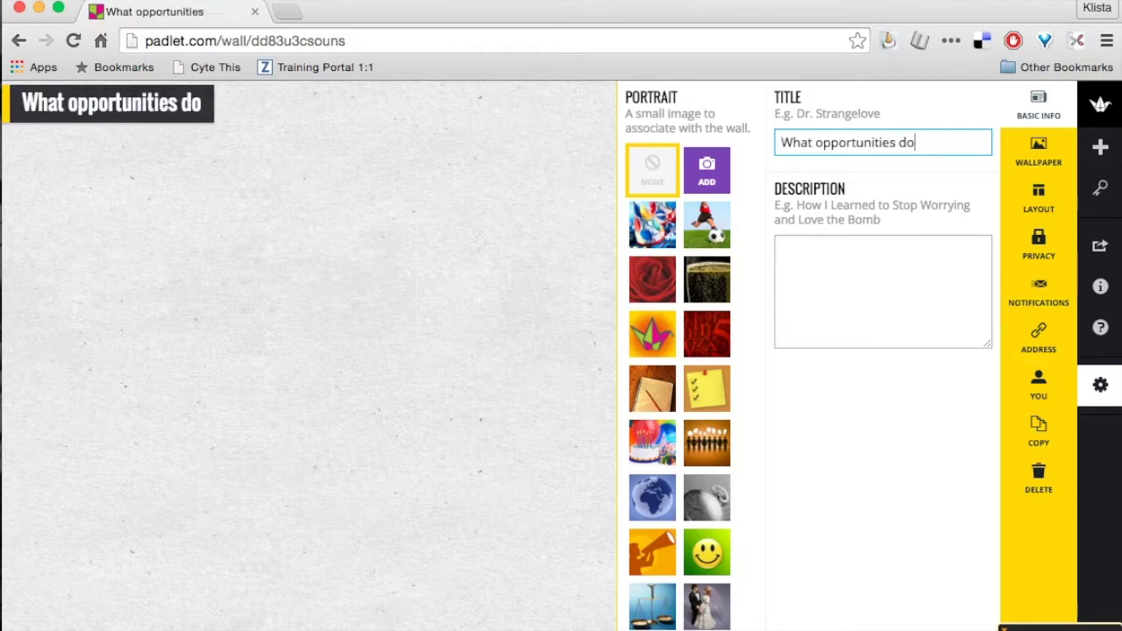
pyautogui.write(' you have for collaboration')
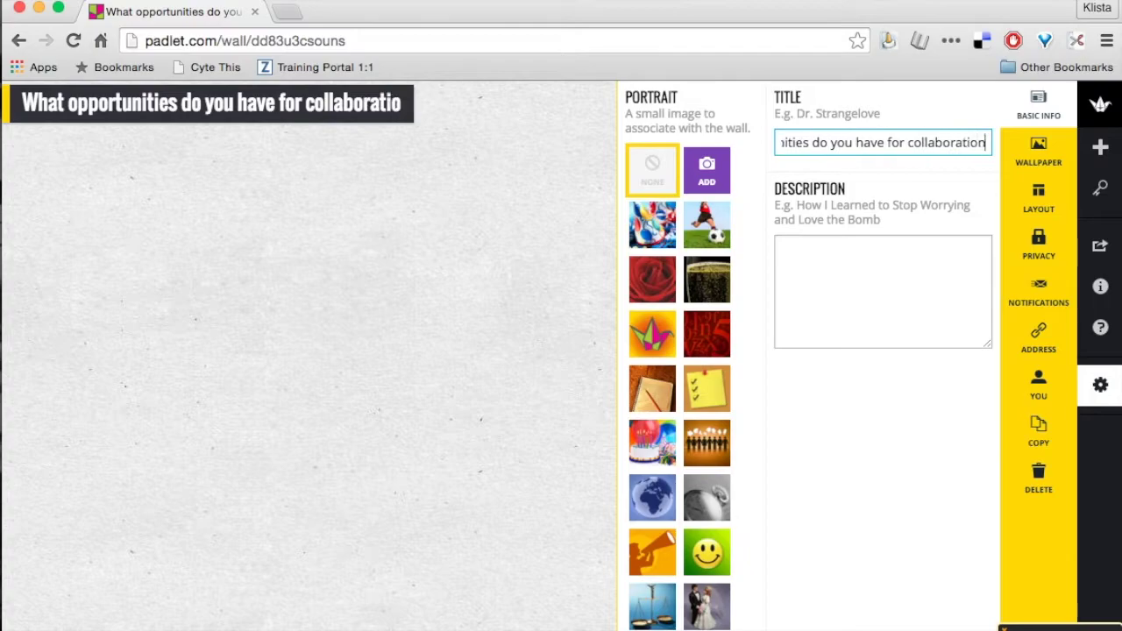
pyautogui.write('?')
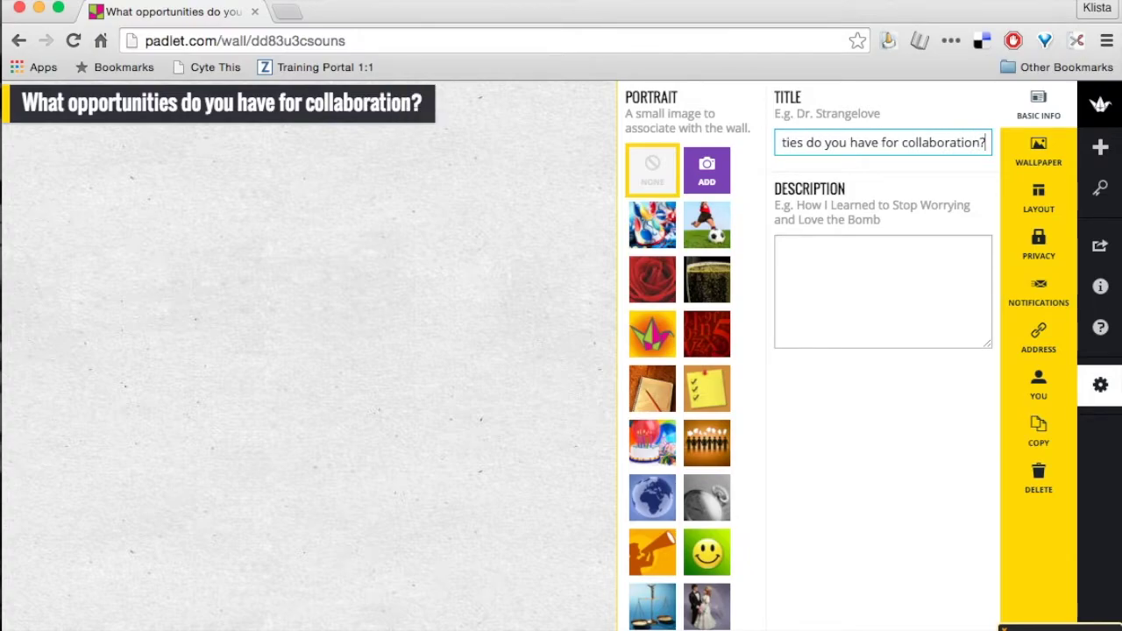
pyautogui.click(803, 278)
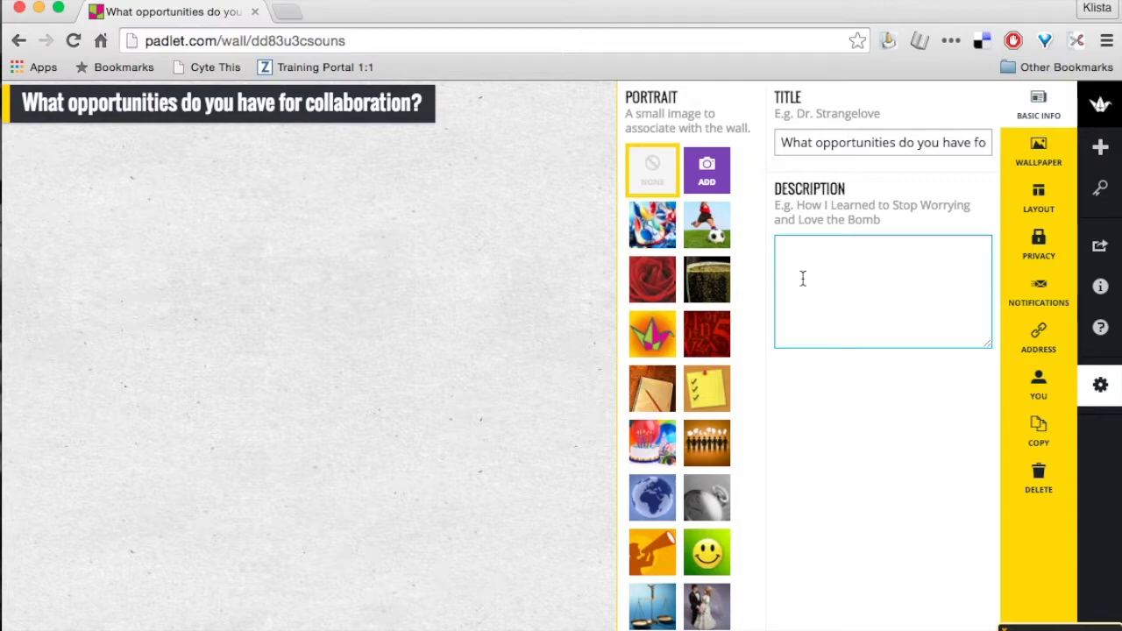
pyautogui.write('Think')
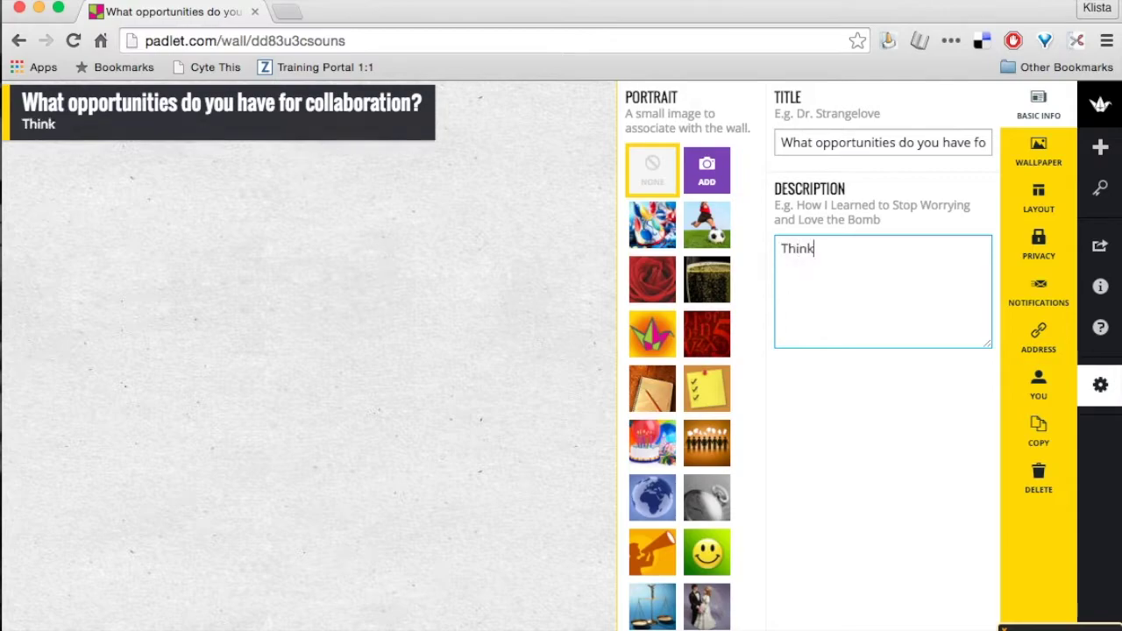
pyautogui.write(' of your students and')
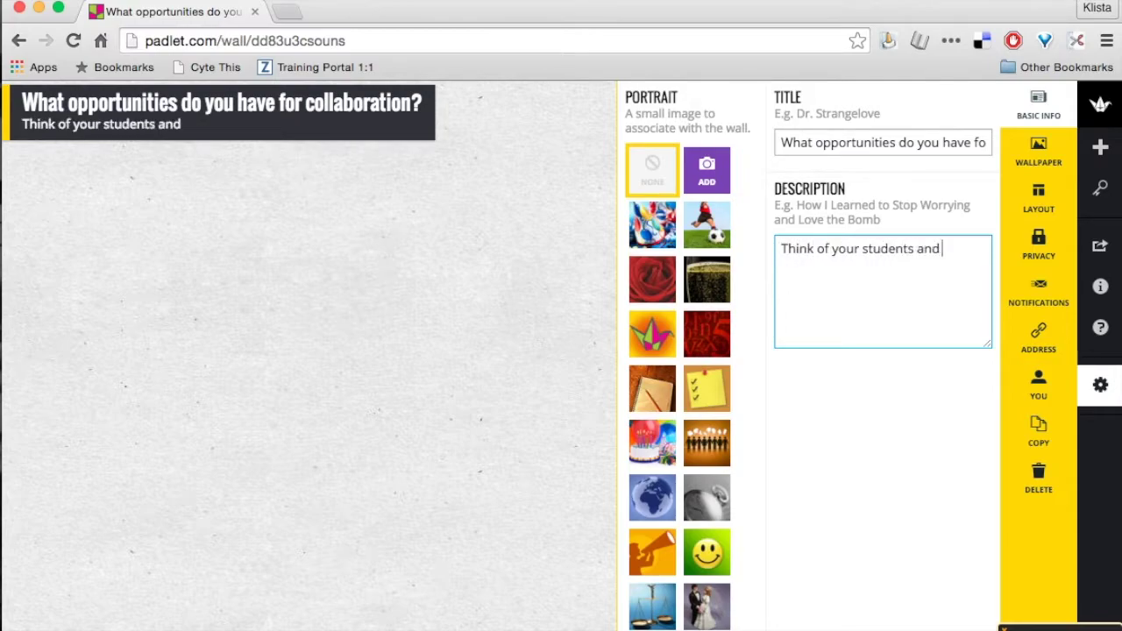
pyautogui.write(' your curriculum.')
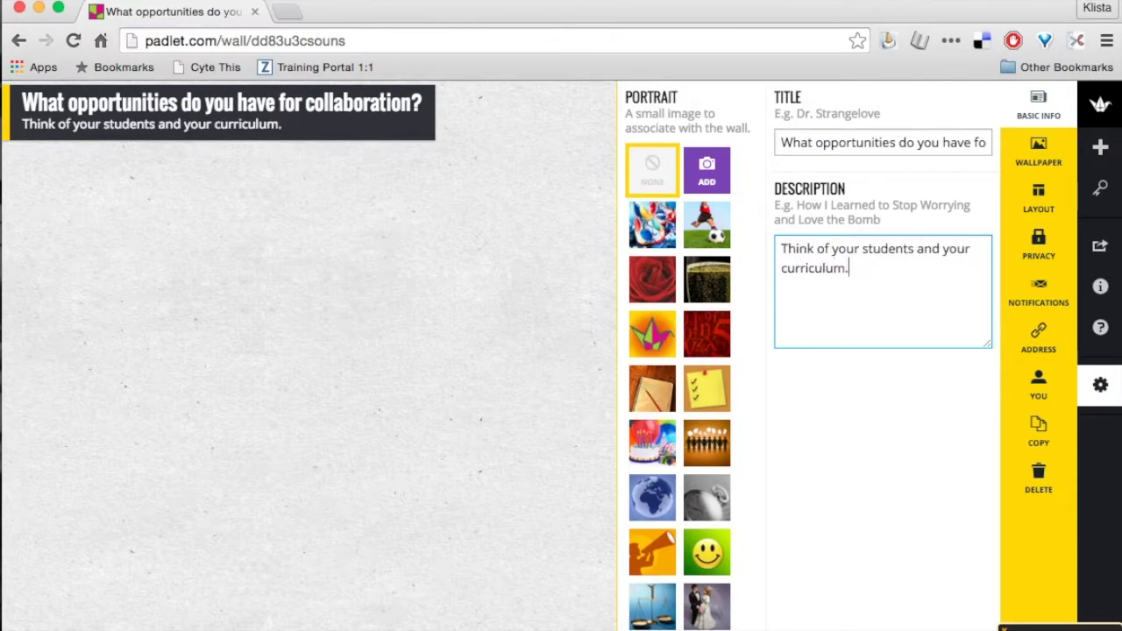
pyautogui.write(' How can studen')
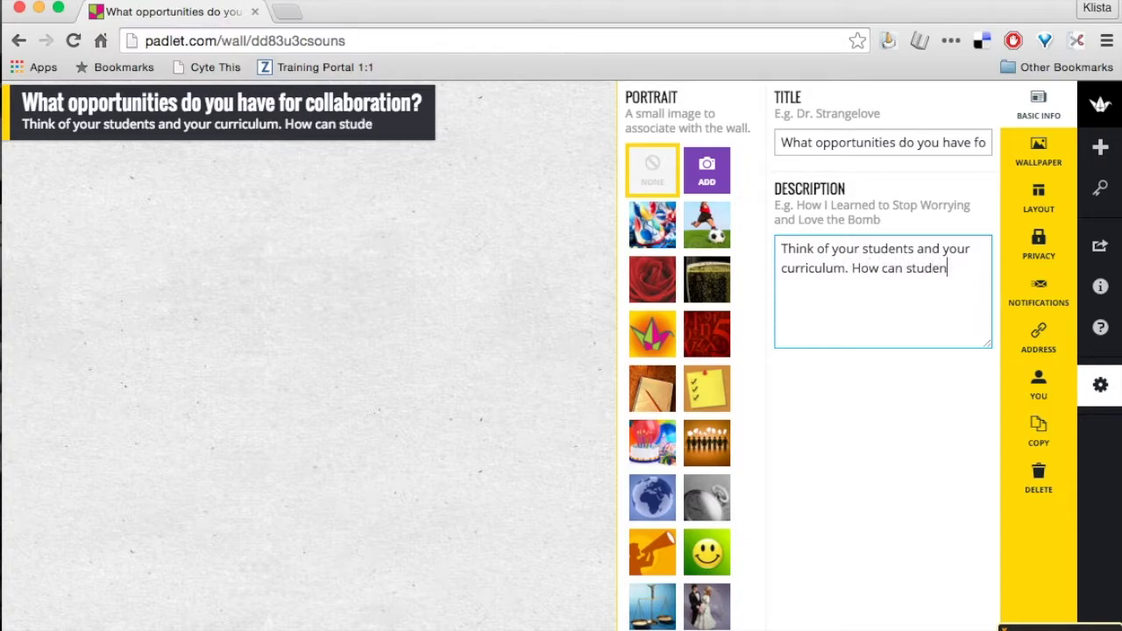
pyautogui.write('ts be collaborating more?')
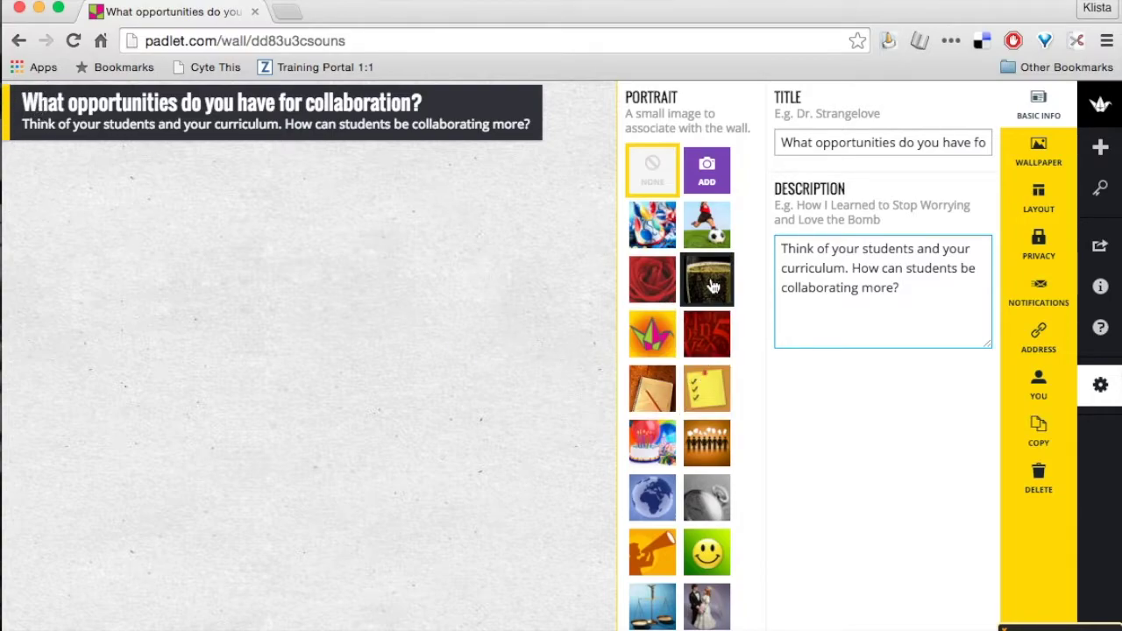
# - Choose the crowd-of-people image as the wall's portrait
pyautogui.scroll(-1, 693, 414)
pyautogui.scroll(-3, 693, 414)
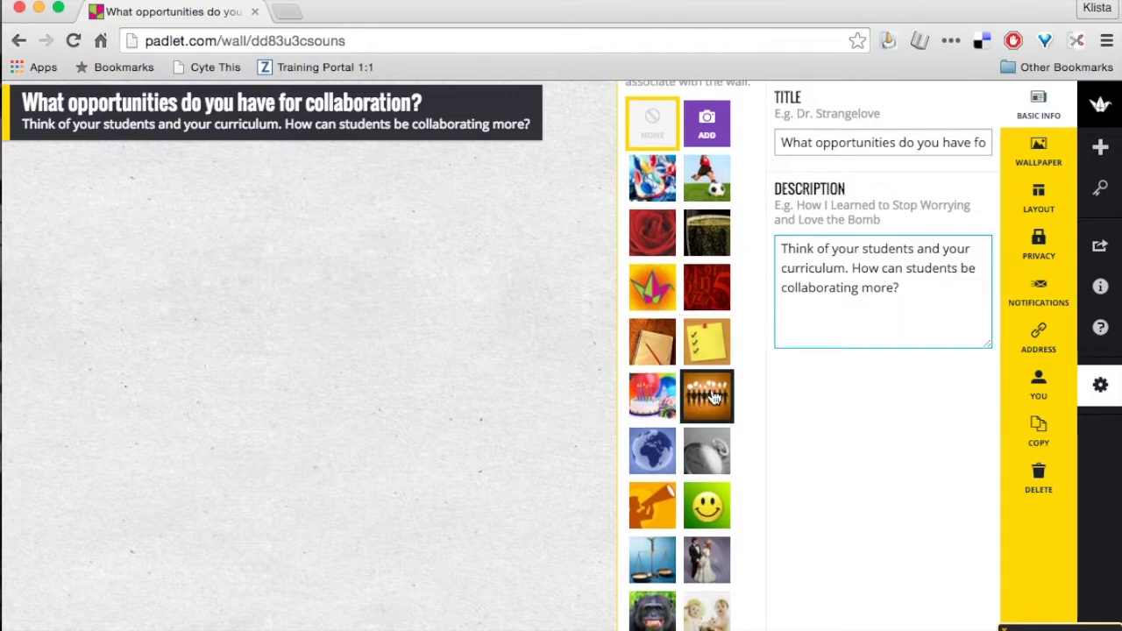
pyautogui.click(715, 399)
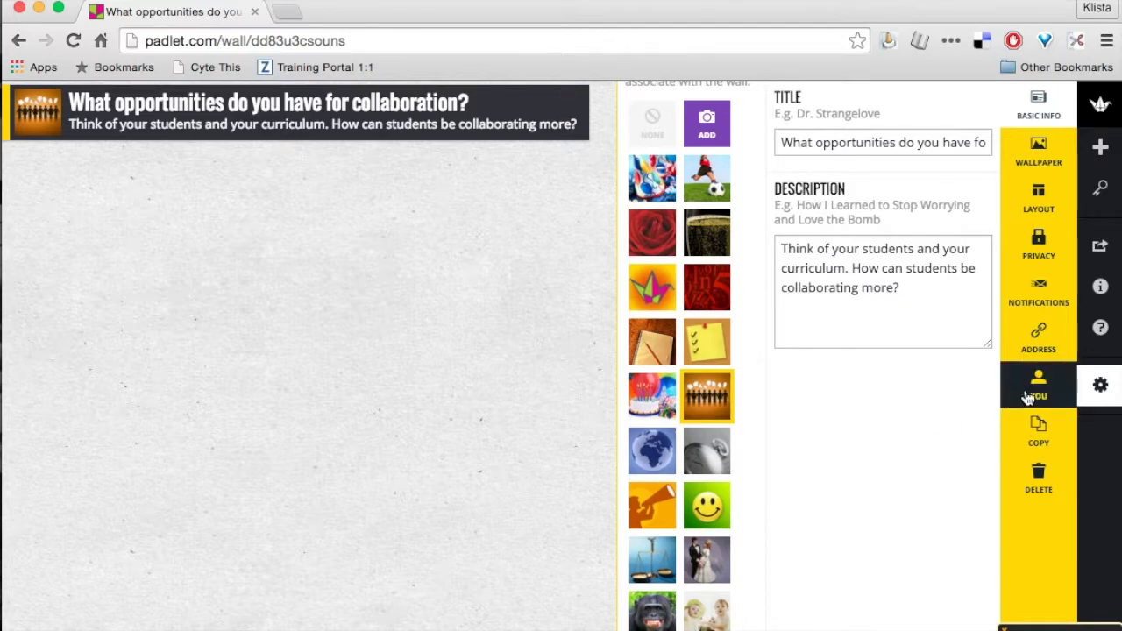
pyautogui.click(1040, 156)
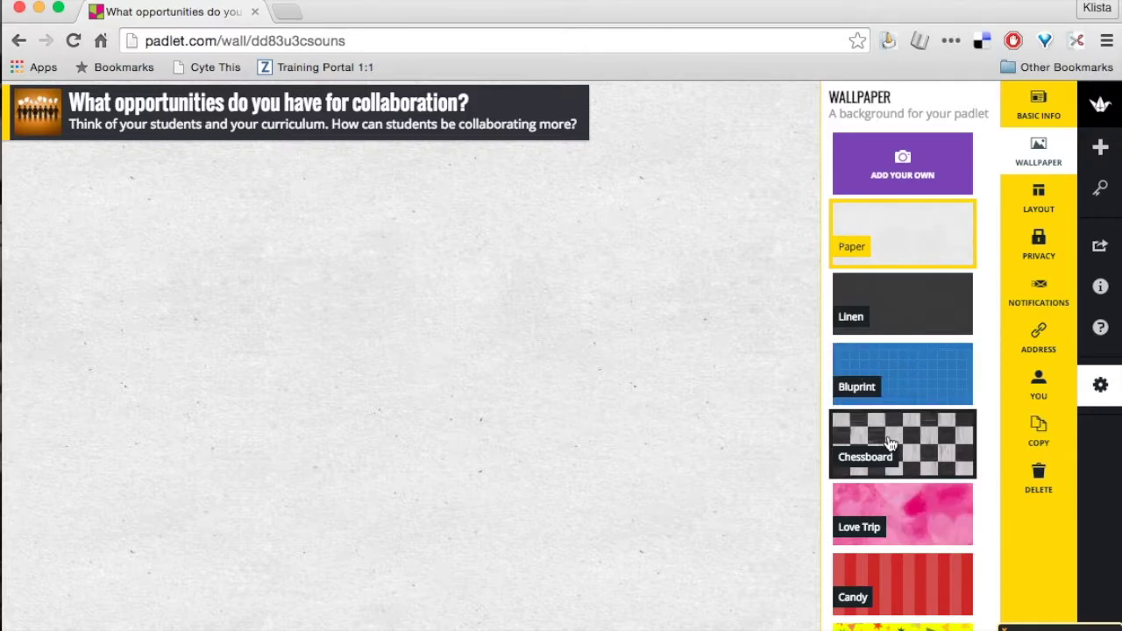
# - Set the collaboration wall's background to the Map wallpaper
pyautogui.scroll(-3, 892, 431)
pyautogui.scroll(-2, 890, 445)
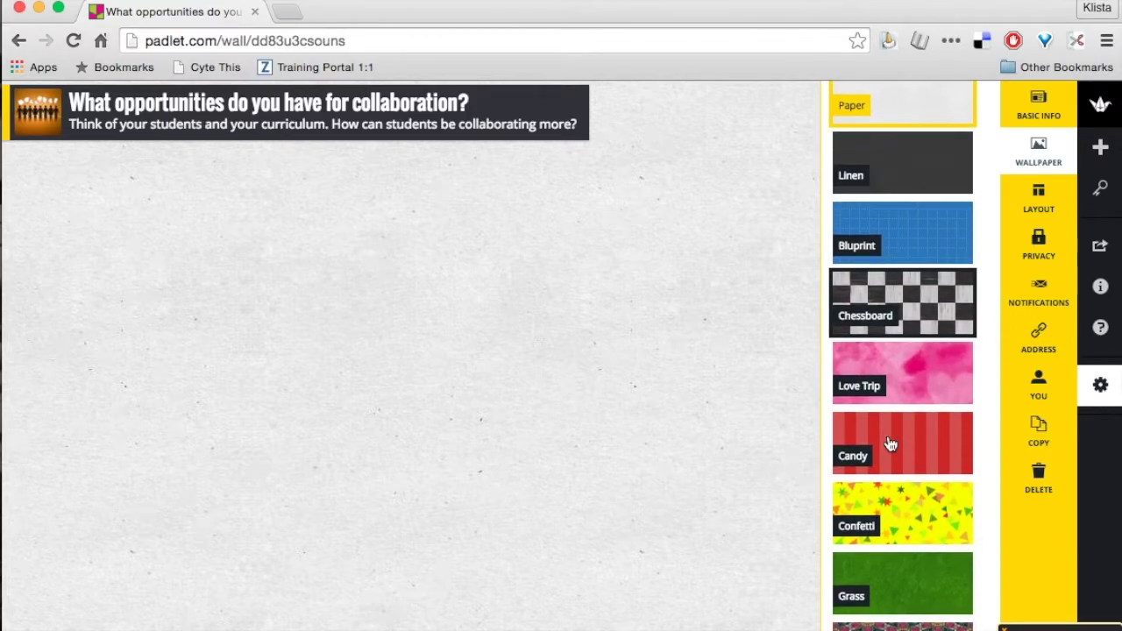
pyautogui.scroll(-3, 890, 445)
pyautogui.scroll(-1, 890, 445)
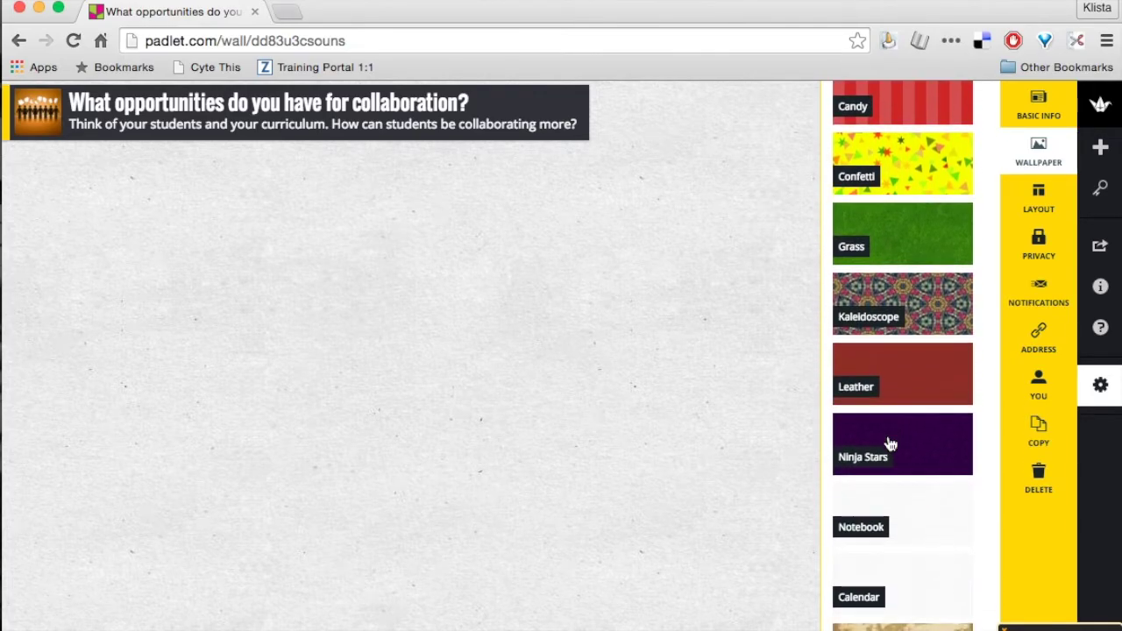
pyautogui.scroll(-2, 891, 445)
pyautogui.scroll(-1, 890, 445)
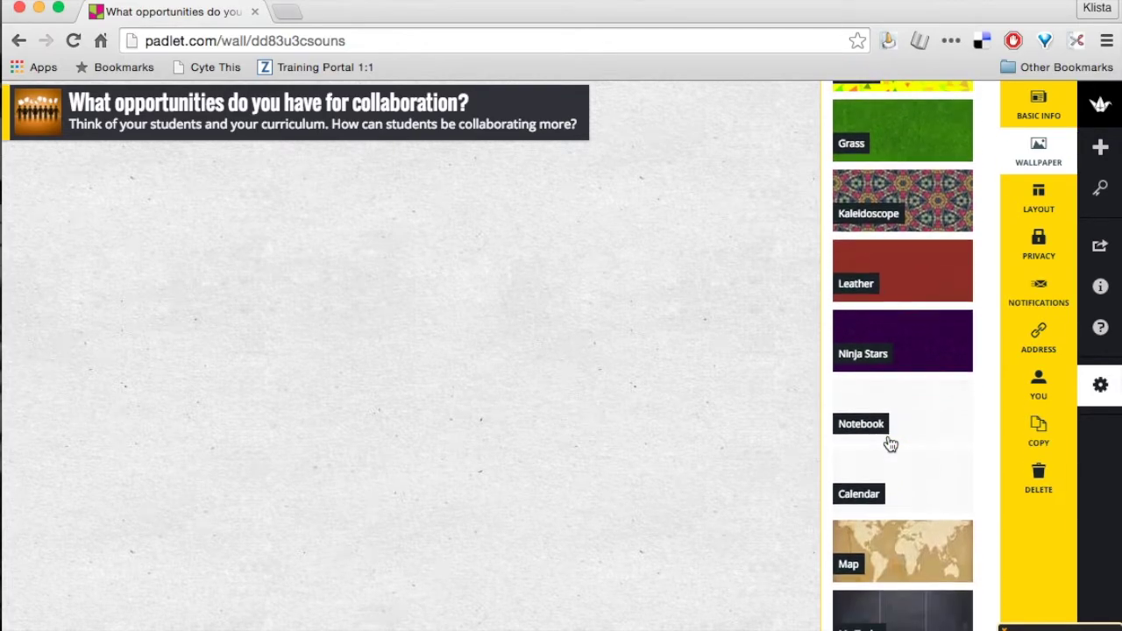
pyautogui.scroll(-2, 890, 444)
pyautogui.scroll(-1, 890, 444)
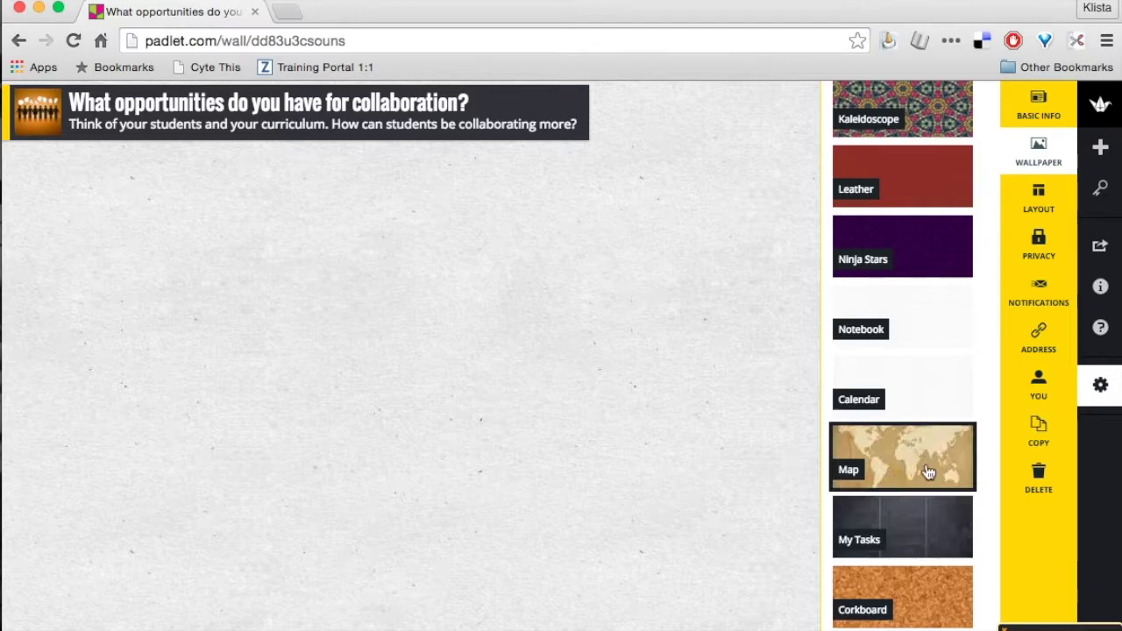
pyautogui.scroll(-1, 929, 474)
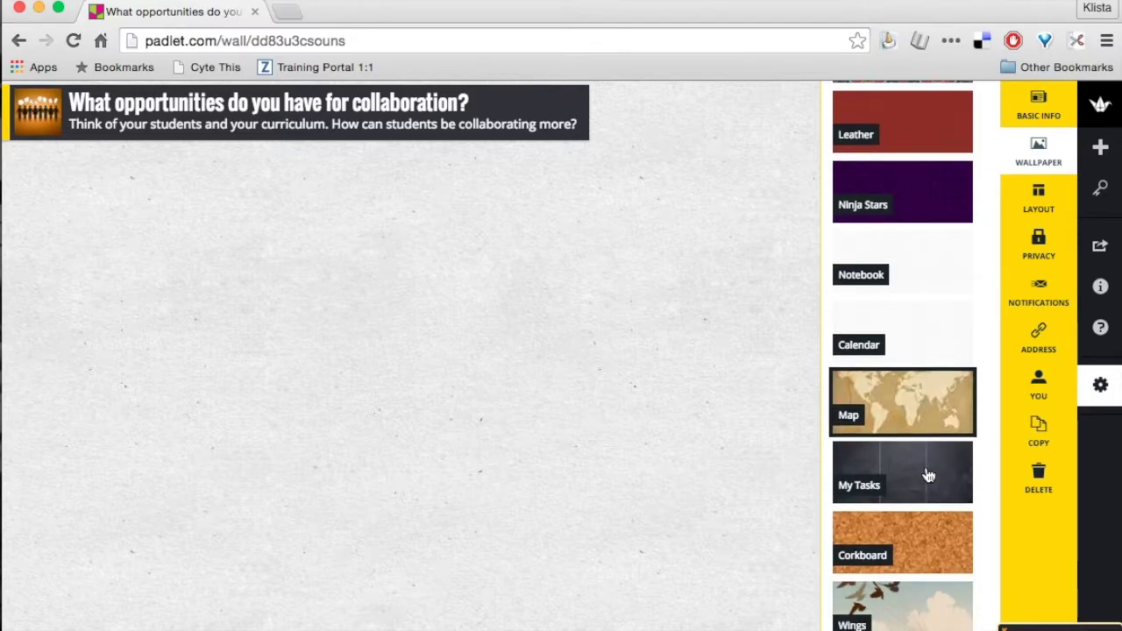
pyautogui.click(912, 411)
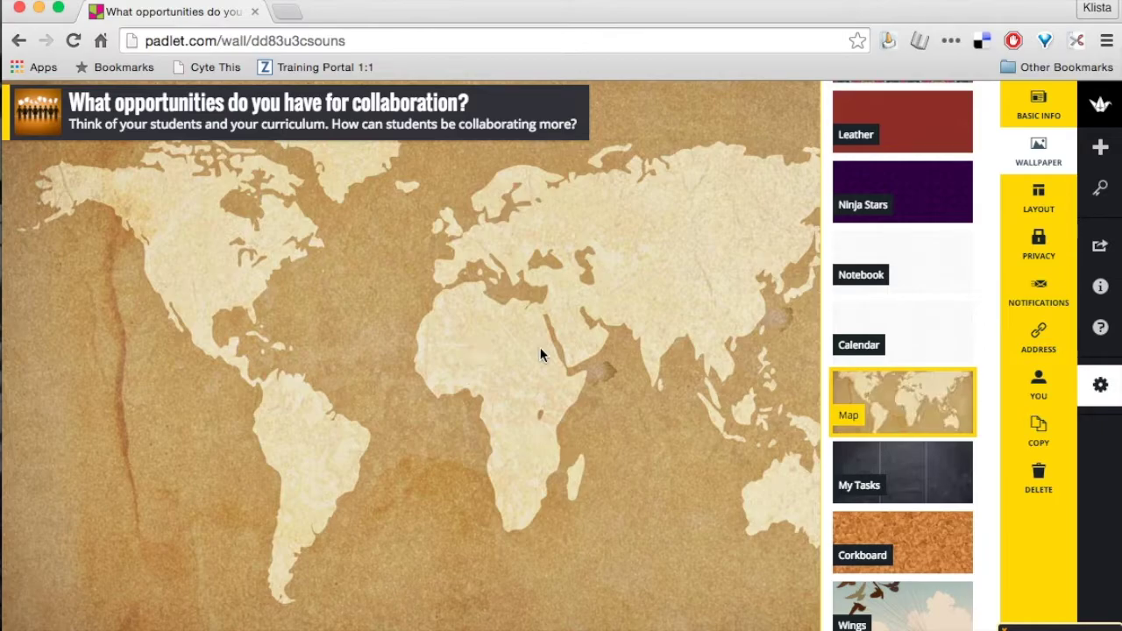
# - Scroll through the remaining wallpaper options
pyautogui.scroll(-3, 922, 500)
pyautogui.scroll(-2, 919, 509)
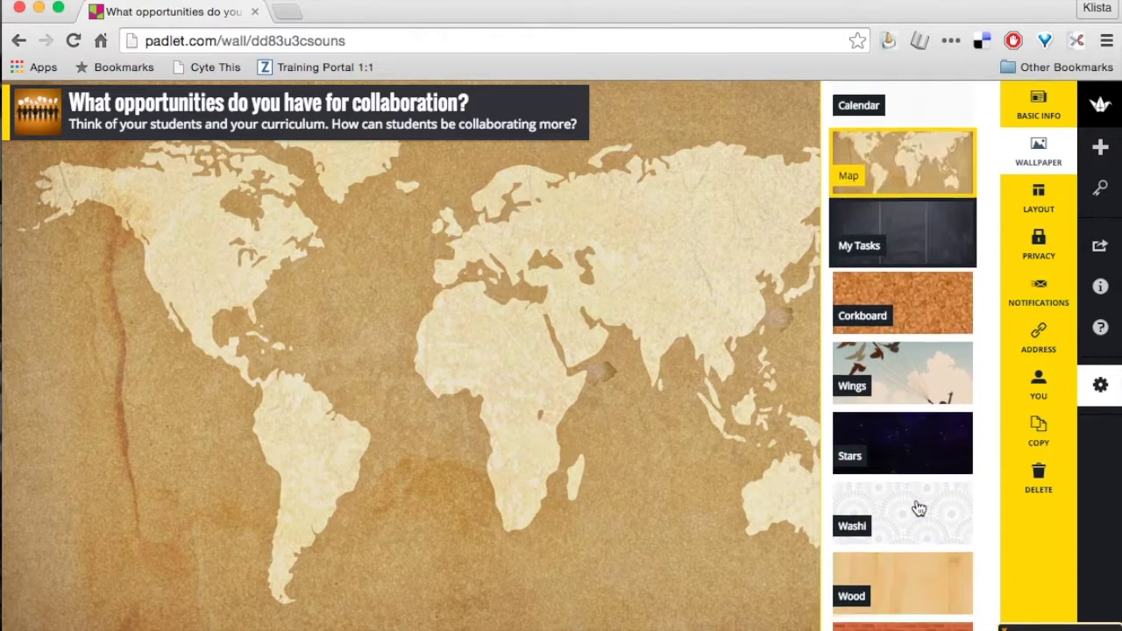
pyautogui.scroll(-3, 919, 509)
pyautogui.scroll(-5, 919, 509)
pyautogui.scroll(-3, 919, 508)
pyautogui.scroll(-1, 919, 509)
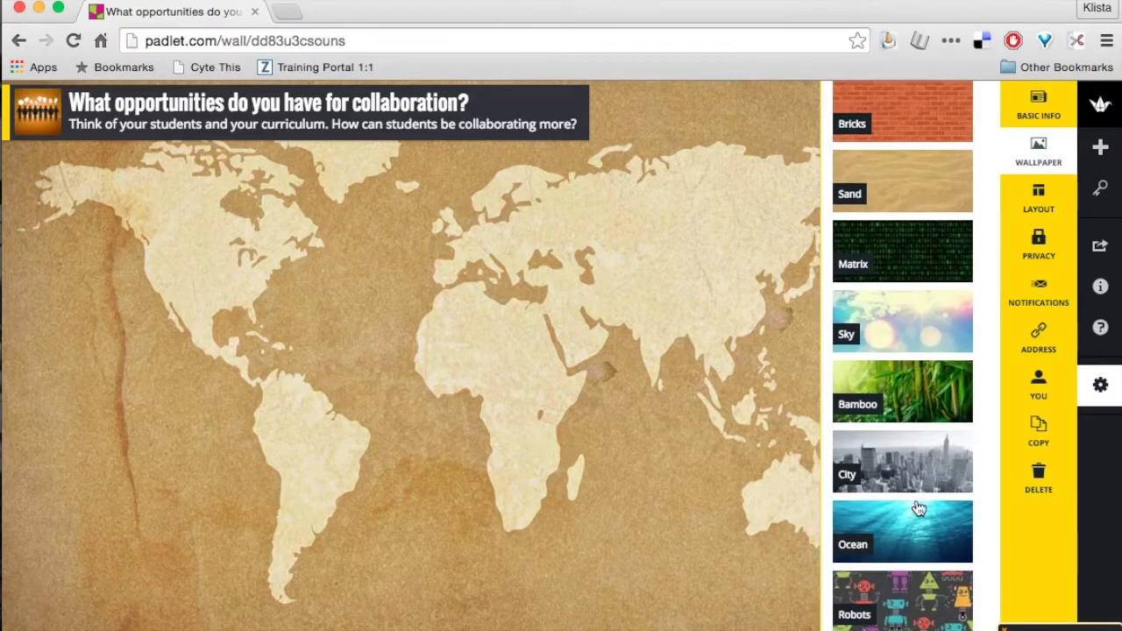
pyautogui.scroll(-3, 919, 509)
pyautogui.scroll(-1, 919, 508)
pyautogui.scroll(-1, 919, 508)
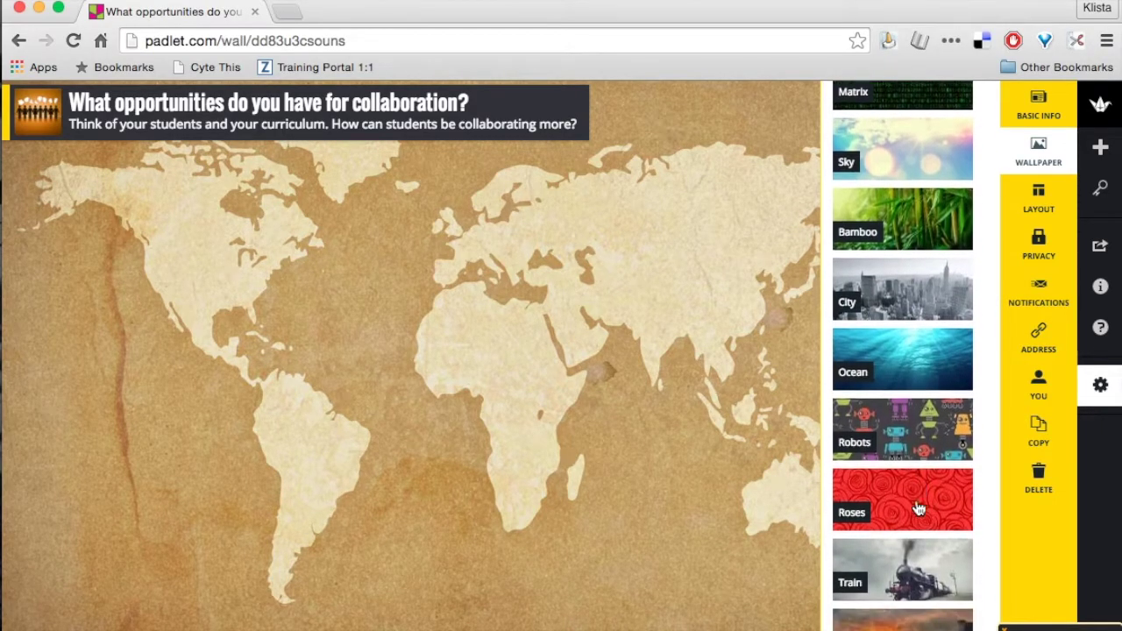
pyautogui.scroll(-1, 919, 509)
pyautogui.scroll(-2, 919, 508)
pyautogui.scroll(-1, 919, 508)
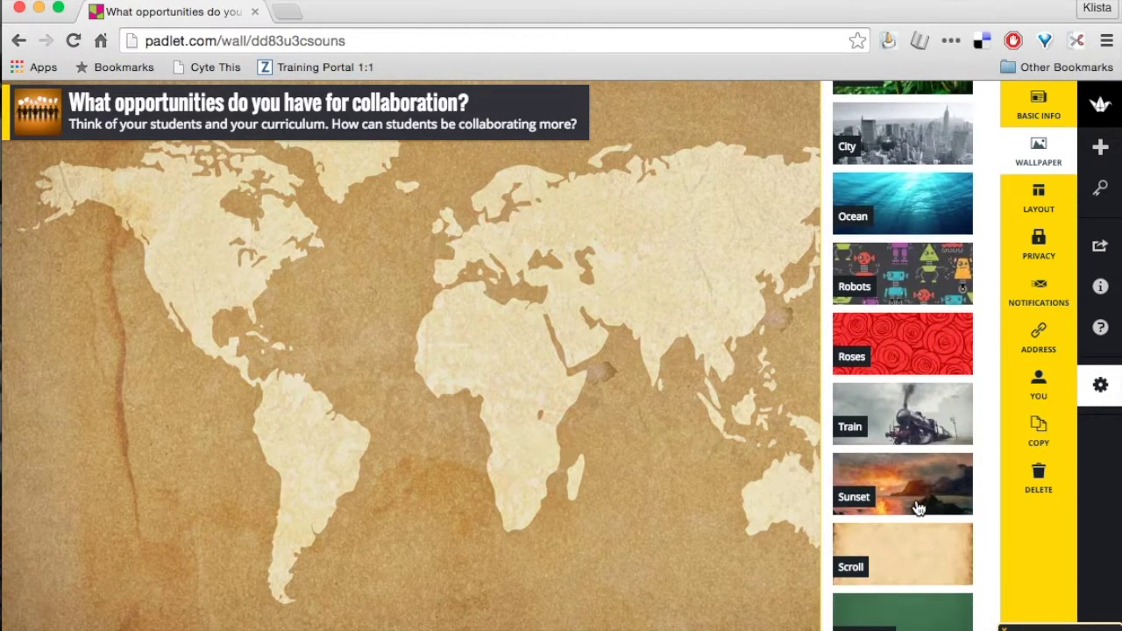
pyautogui.scroll(-1, 919, 508)
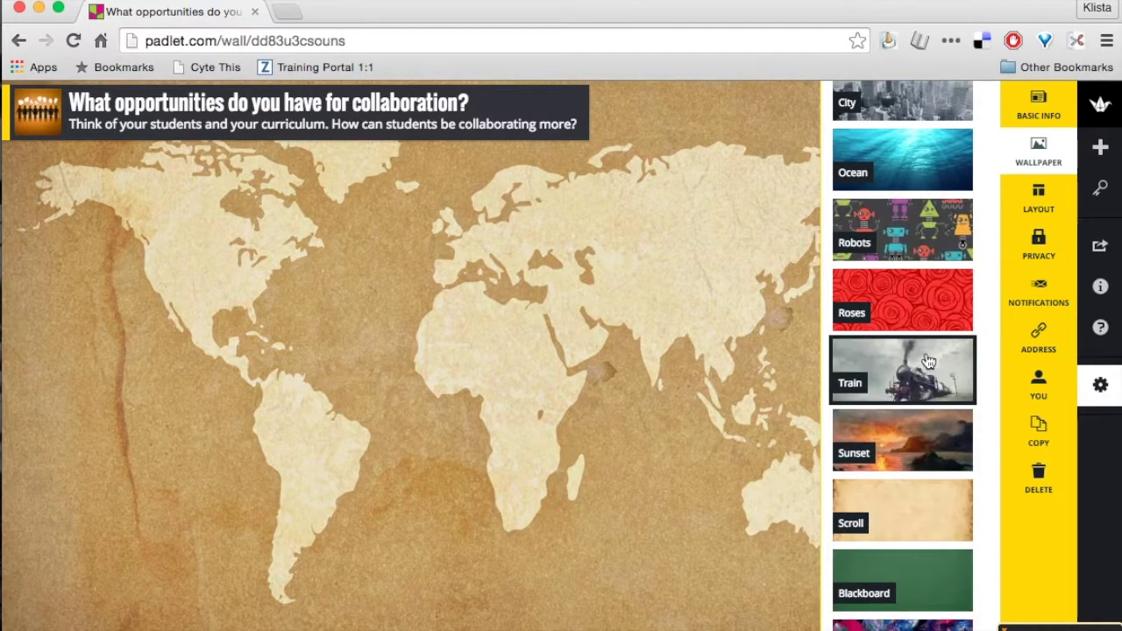
pyautogui.scroll(-1, 919, 521)
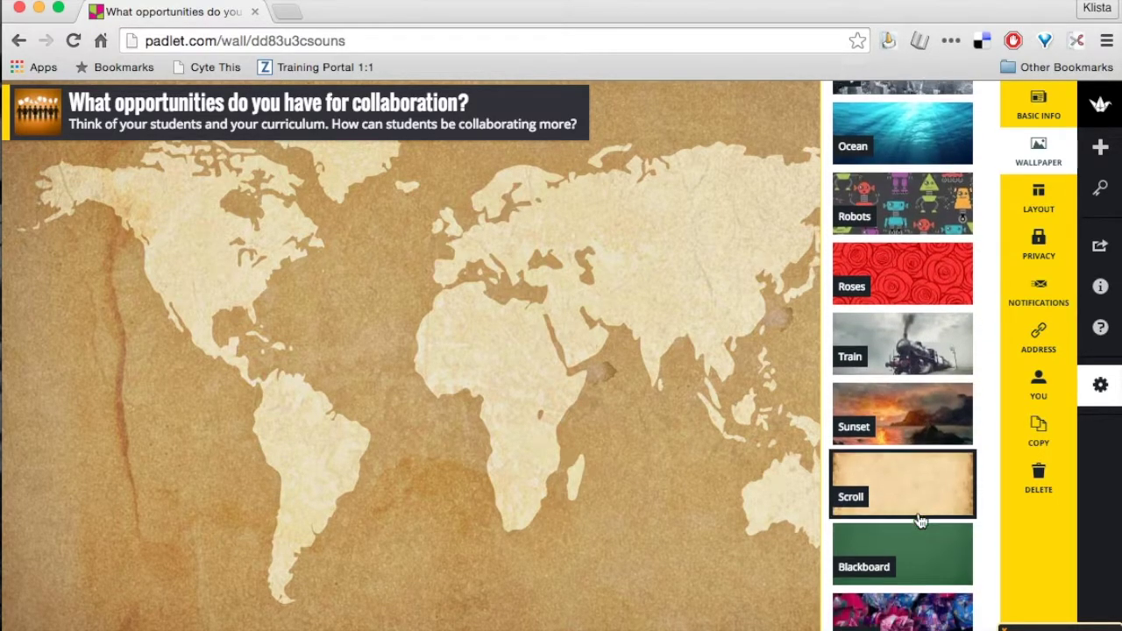
pyautogui.scroll(-2, 919, 521)
pyautogui.scroll(-1, 917, 517)
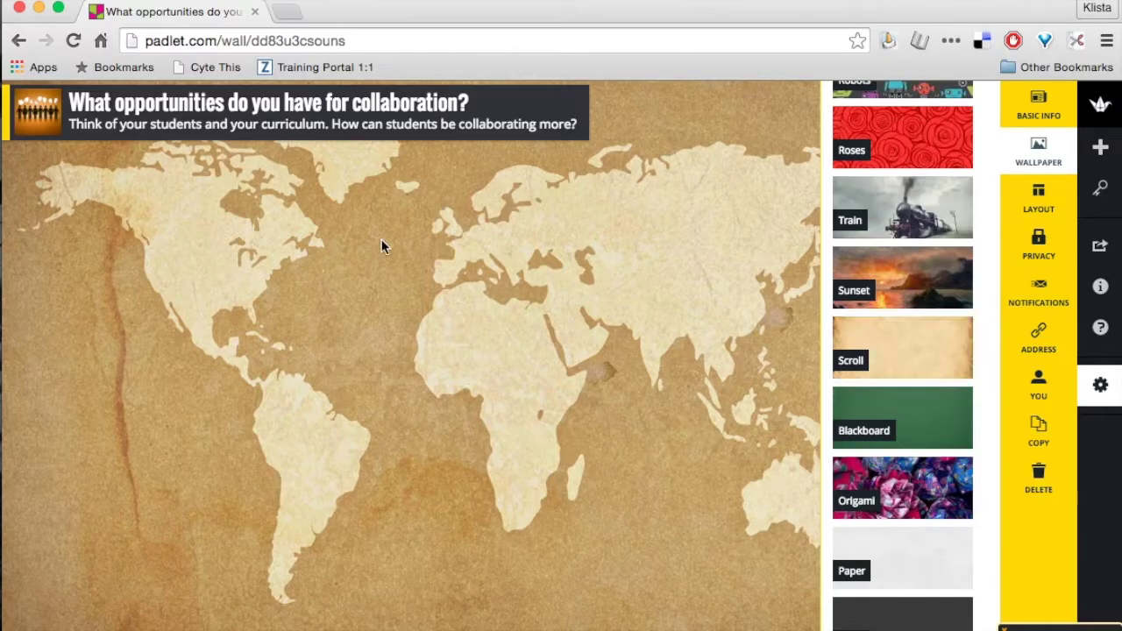
# - Glance at the favorite-lesson wall window, then return to the collaboration wall
pyautogui.hotkey('ctrl', 'Down')
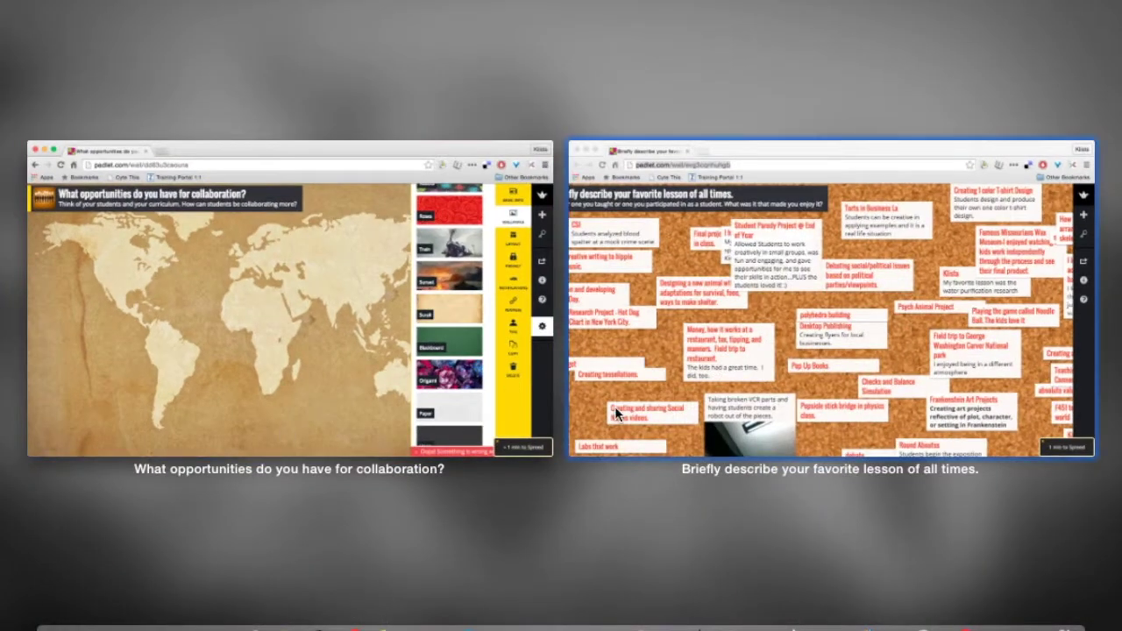
pyautogui.click(651, 405)
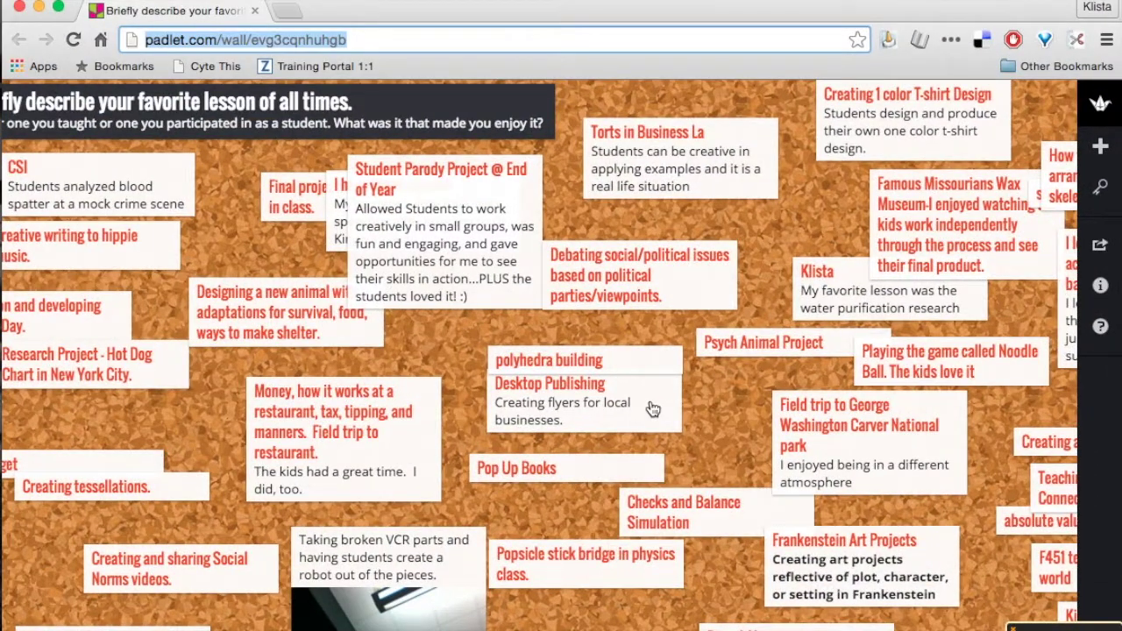
pyautogui.hotkey('ctrl', 'Down')
pyautogui.click(219, 377)
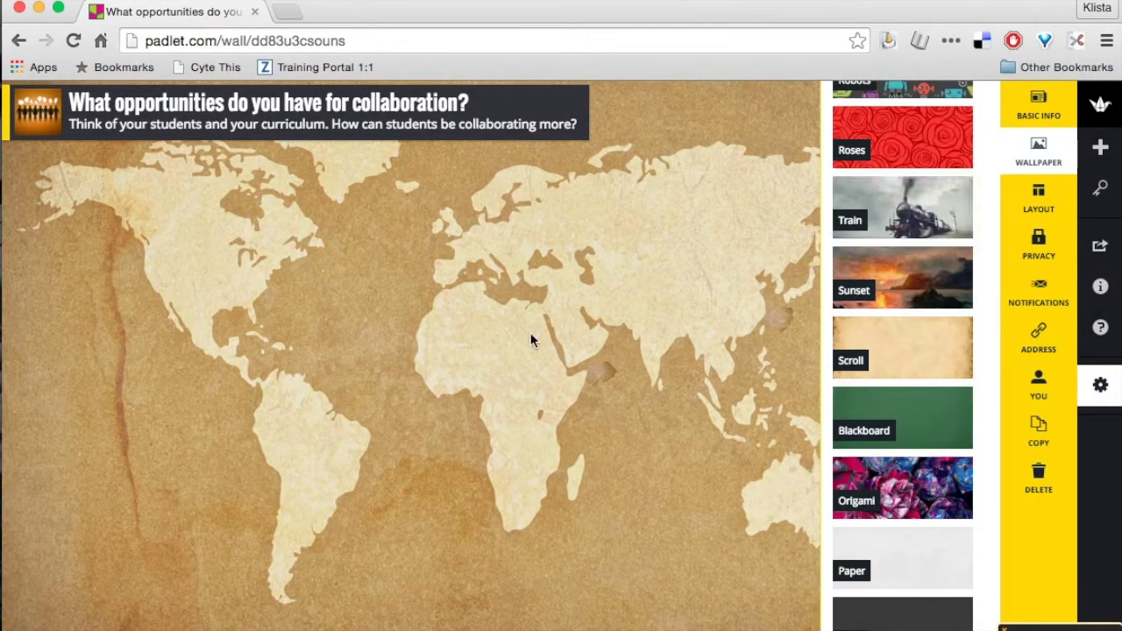
pyautogui.click(531, 333)
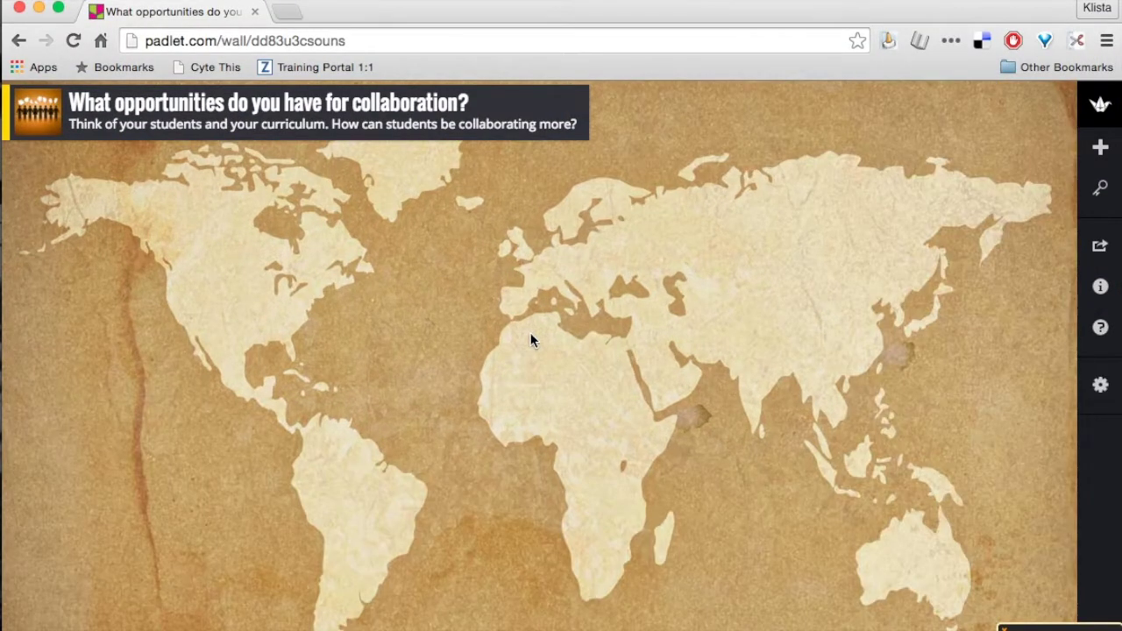
pyautogui.doubleClick(199, 235)
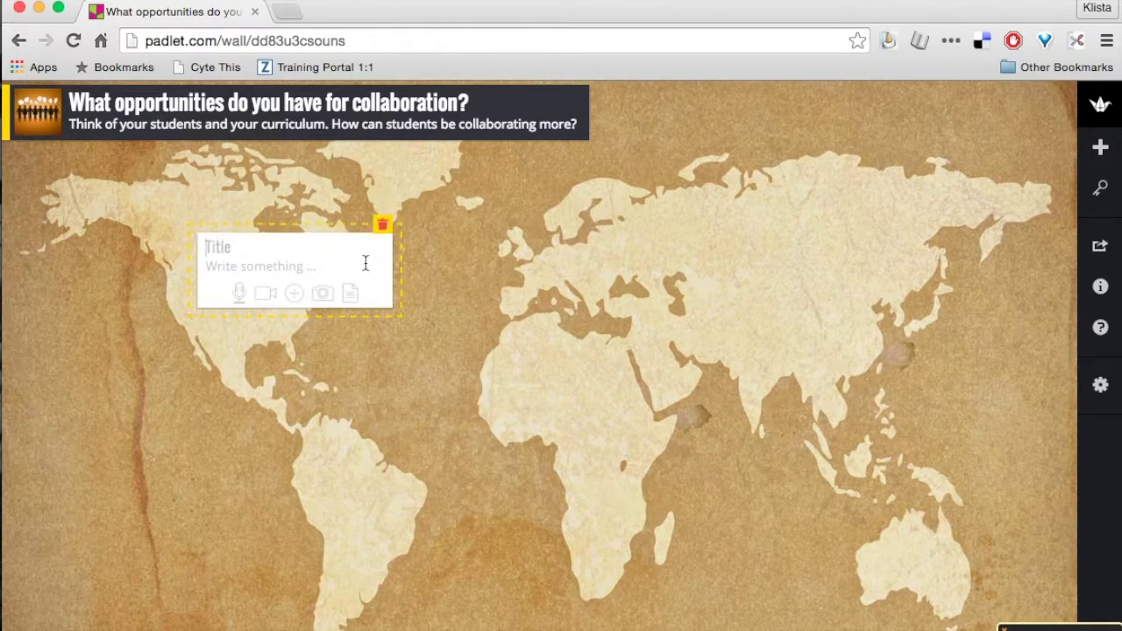
pyautogui.write('Example')
pyautogui.press('Tab')
pyautogui.write('E')
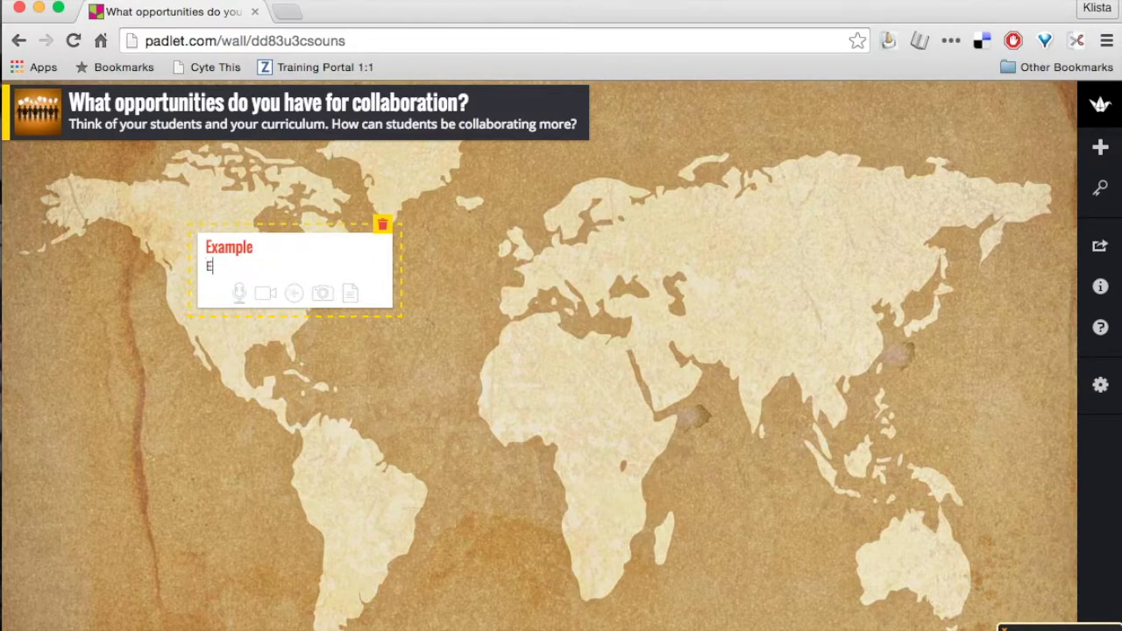
pyautogui.write('xample stick')
pyautogui.write('y')
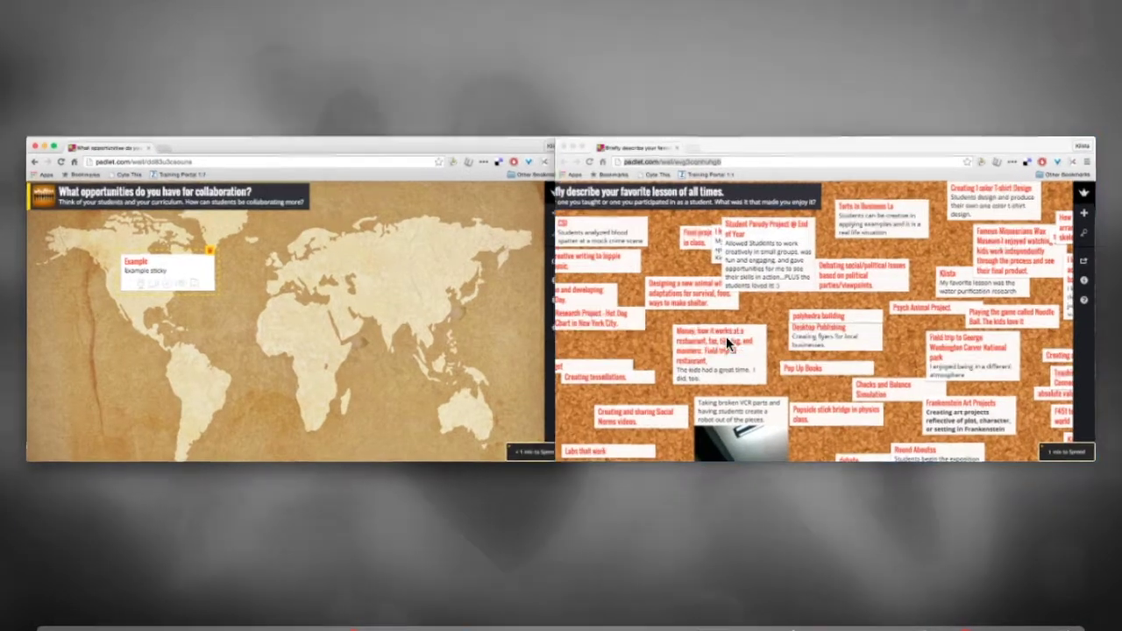
pyautogui.scroll(-2, 570, 502)
pyautogui.scroll(-1, 570, 503)
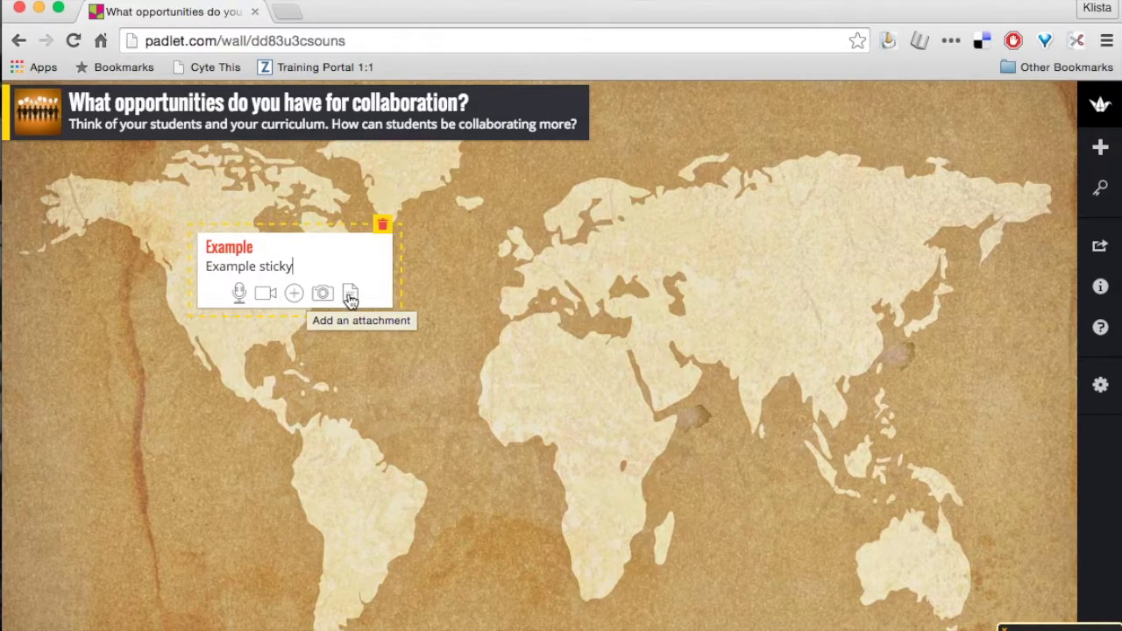
# - Upload the science journal scoring guide from Documents > science345 > 4th grade to the Example sticky
pyautogui.click(350, 298)
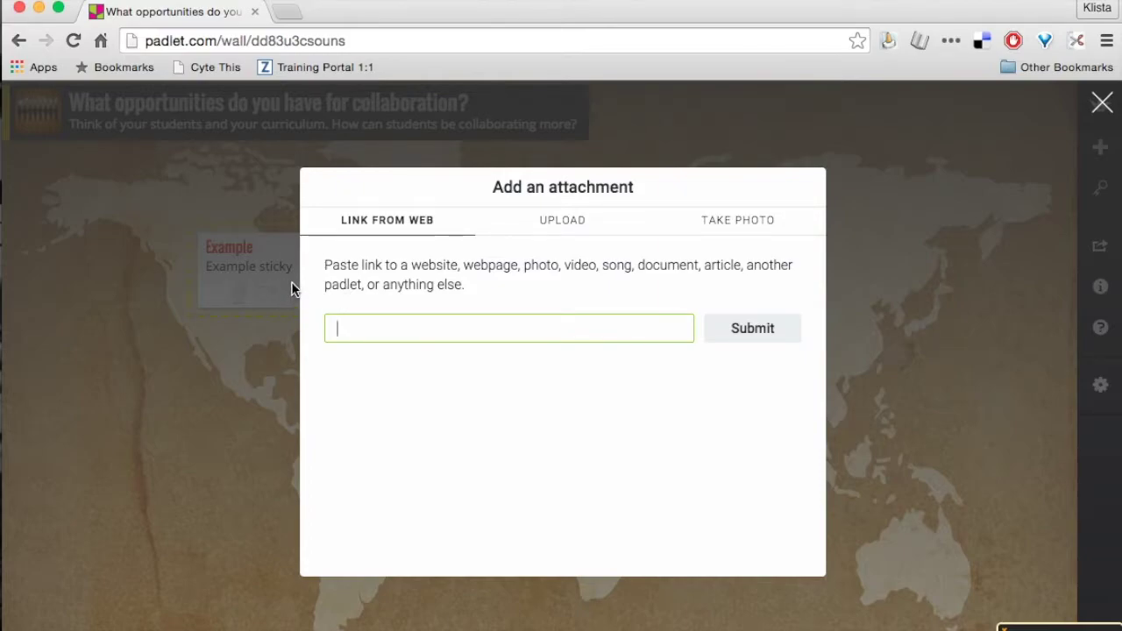
pyautogui.click(568, 222)
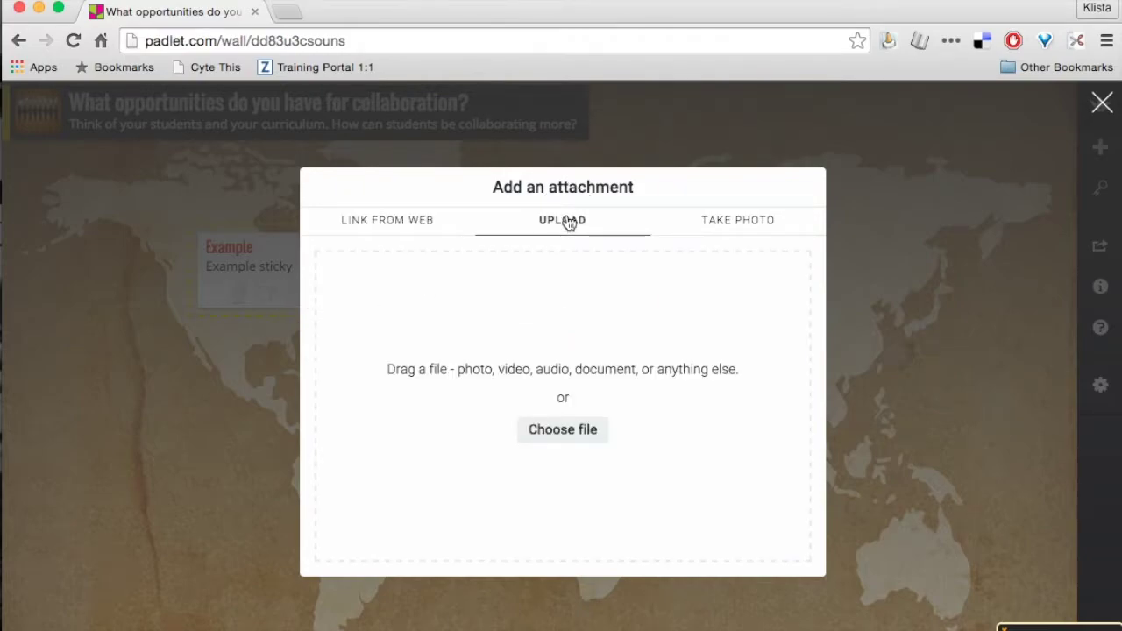
pyautogui.click(538, 430)
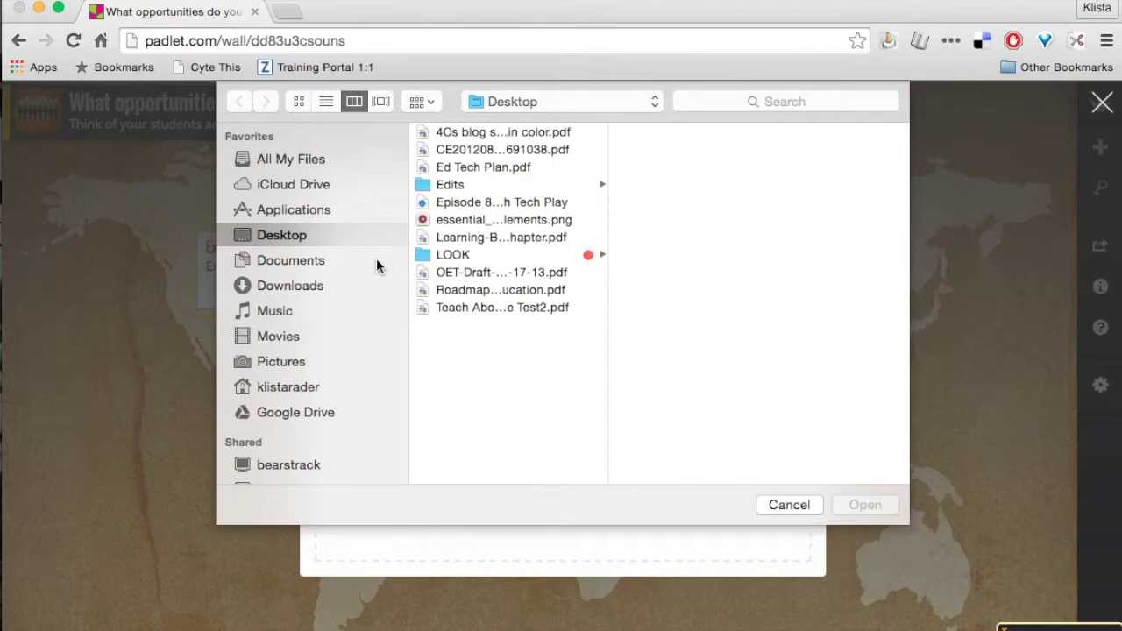
pyautogui.click(326, 262)
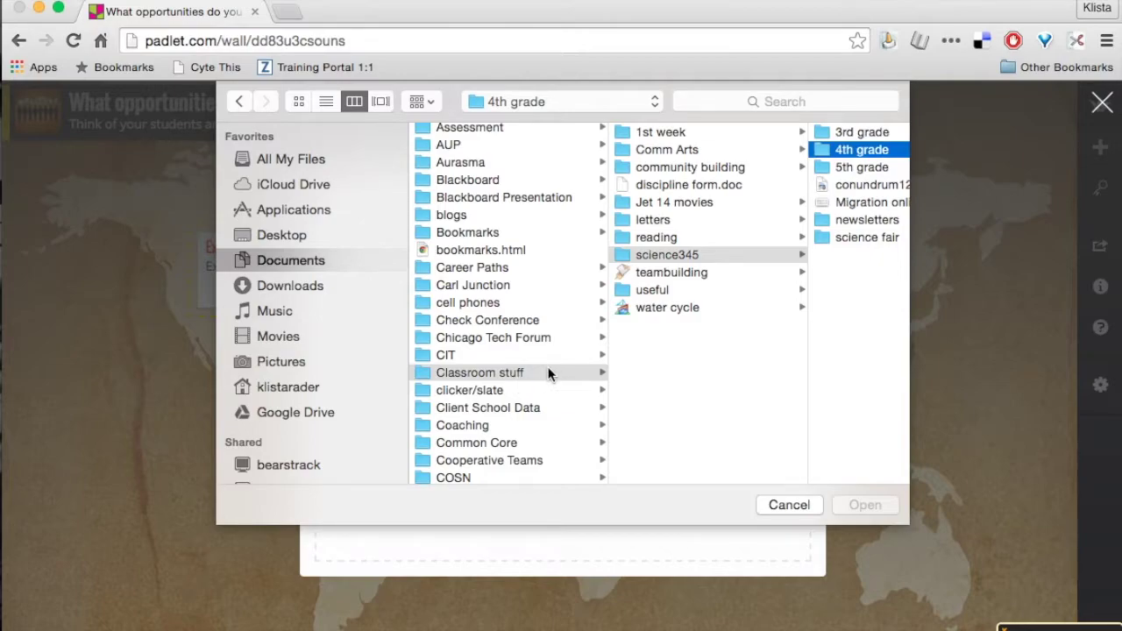
pyautogui.click(645, 259)
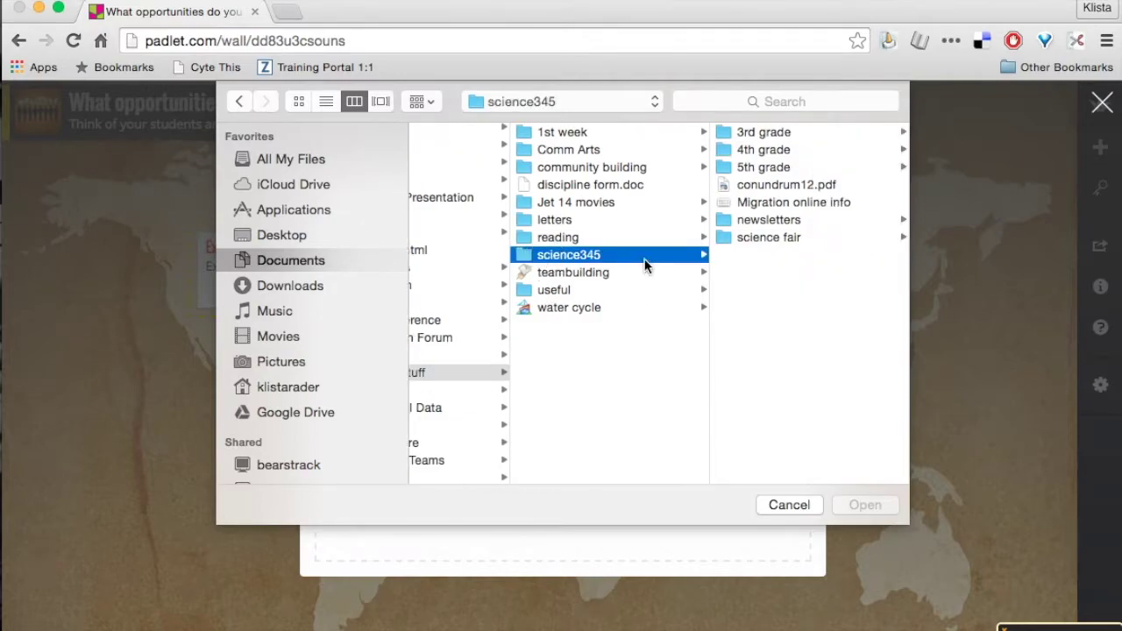
pyautogui.click(760, 151)
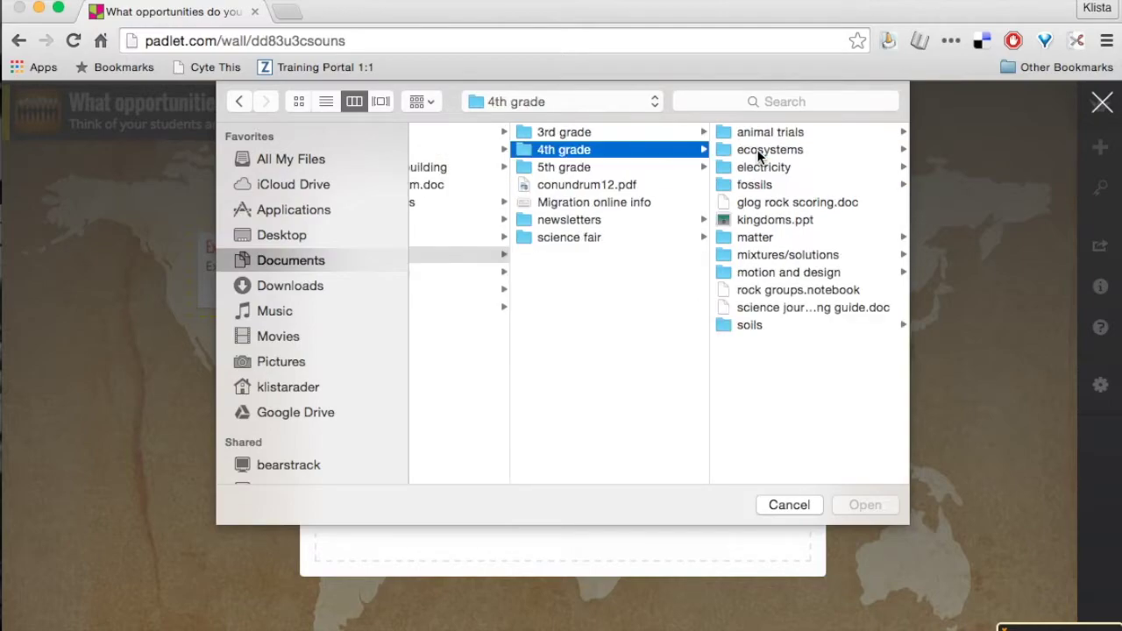
pyautogui.click(791, 307)
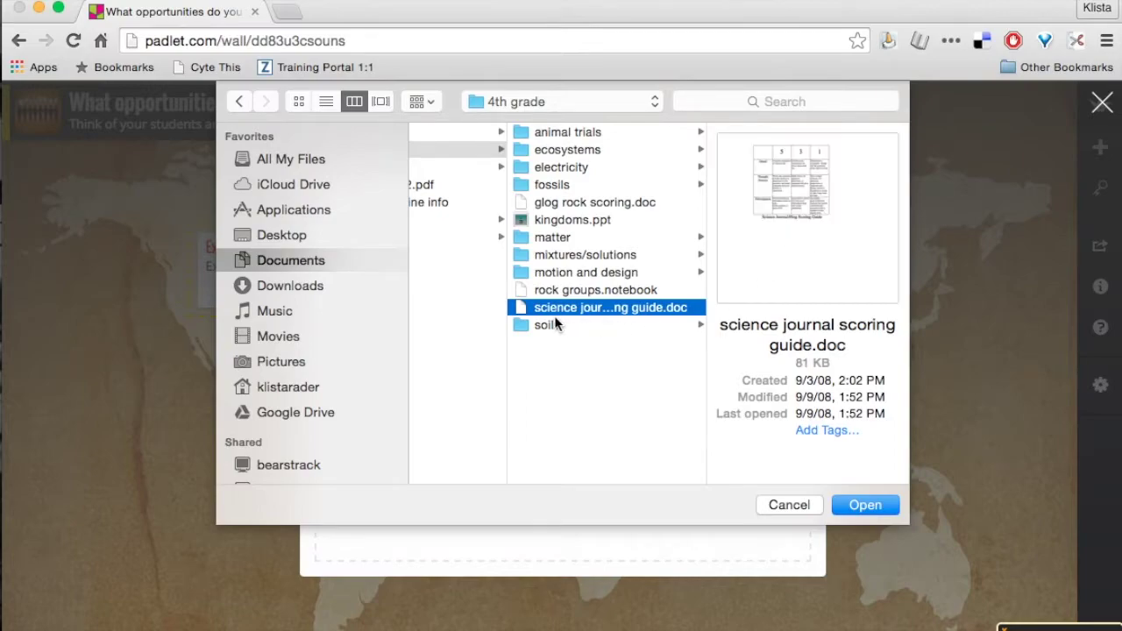
pyautogui.click(841, 503)
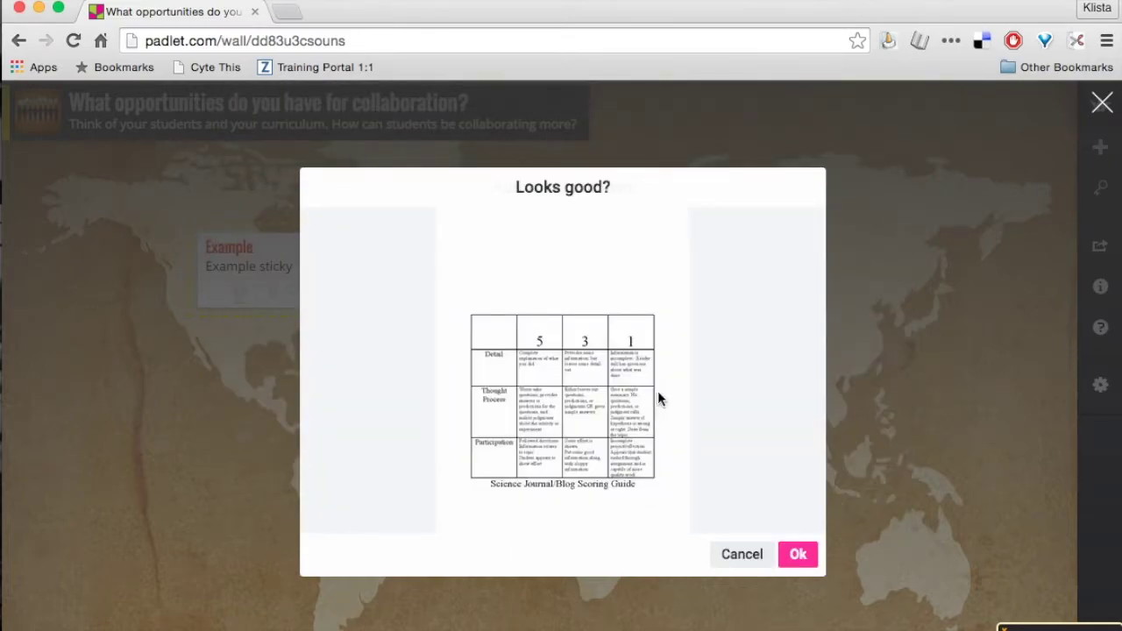
pyautogui.click(798, 556)
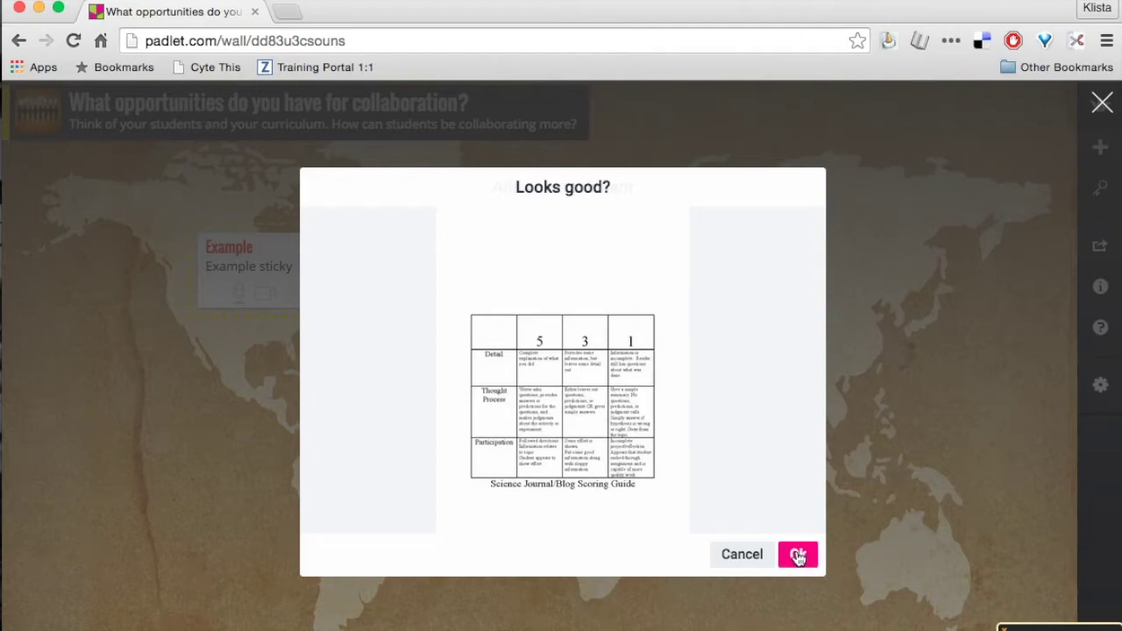
# - Preview the attached scoring guide in expanded view, then nudge the Example sticky up and right
pyautogui.click(613, 492)
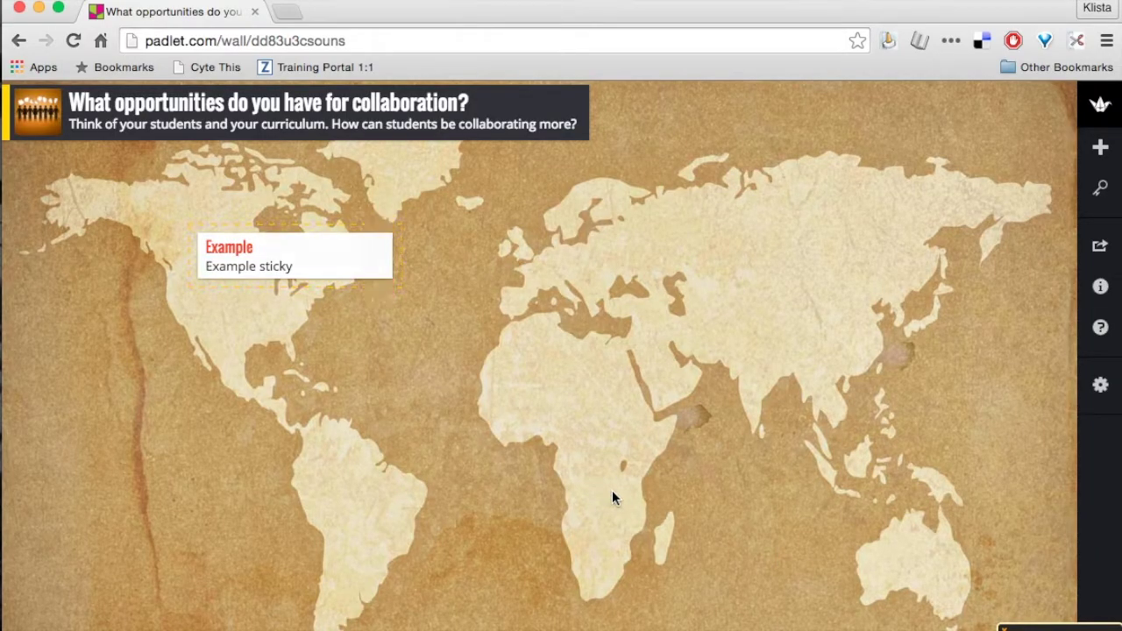
pyautogui.click(302, 268)
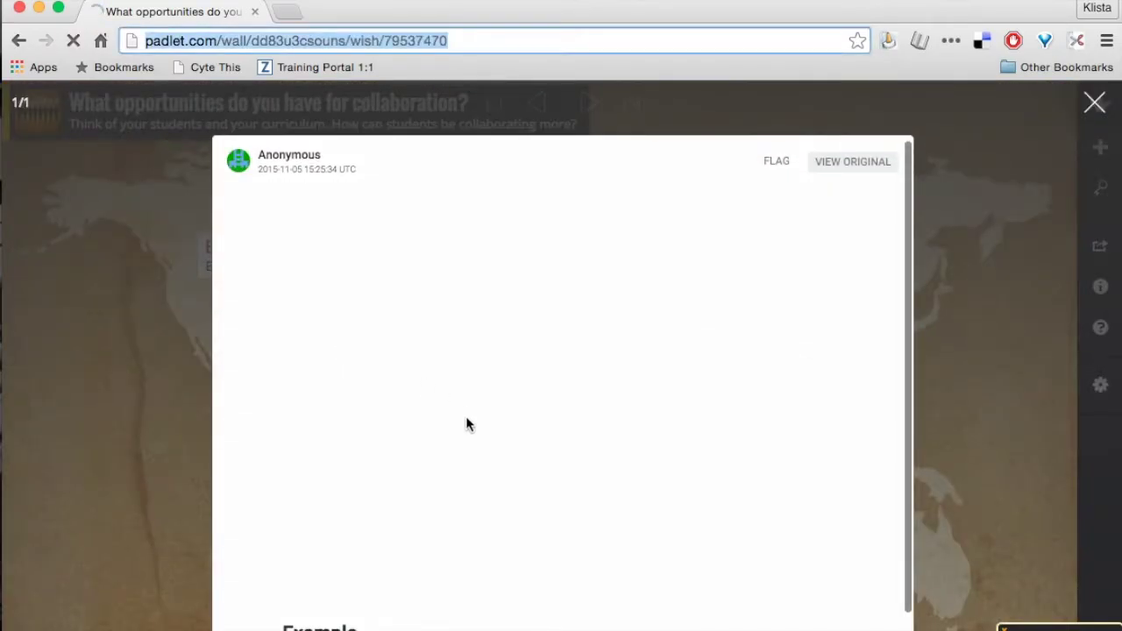
pyautogui.scroll(-5, 471, 443)
pyautogui.scroll(-1, 471, 443)
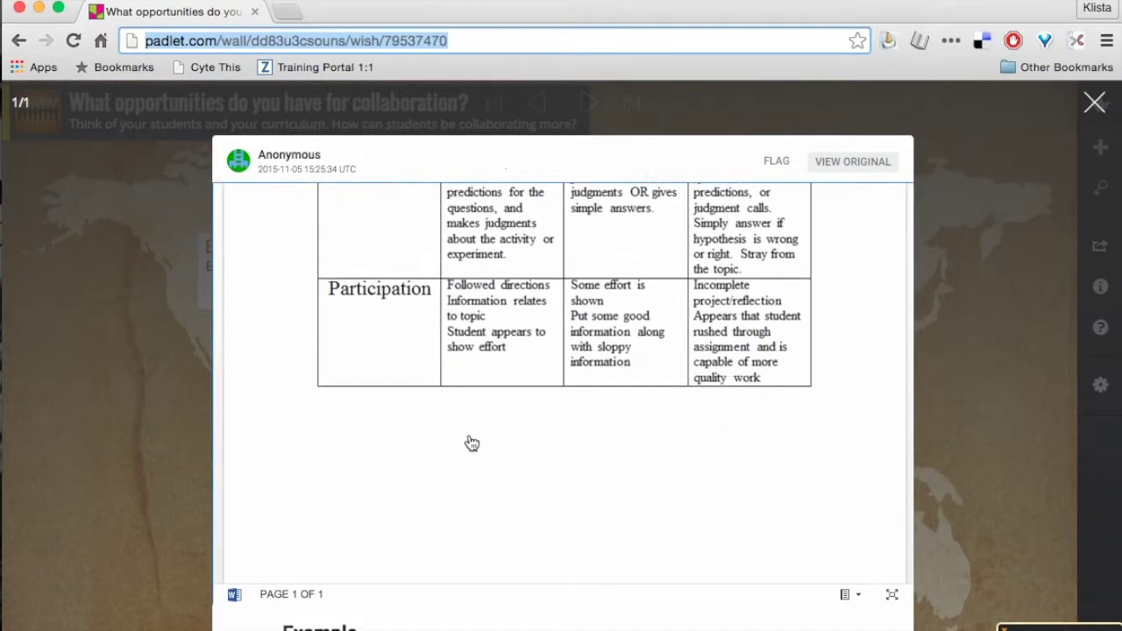
pyautogui.scroll(5, 472, 443)
pyautogui.scroll(1, 471, 434)
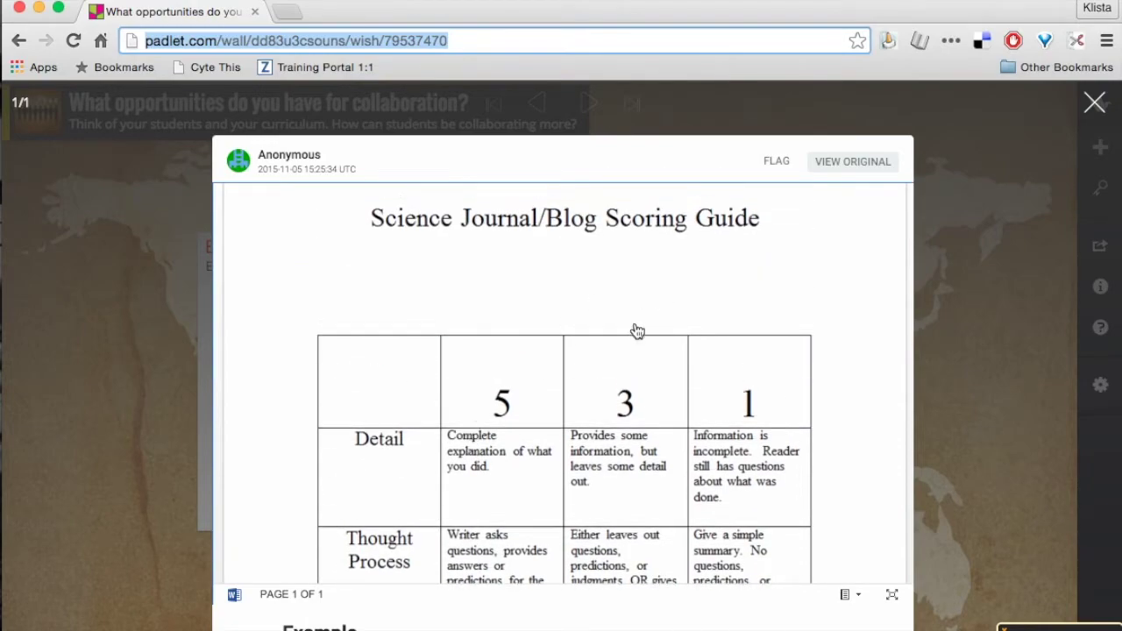
pyautogui.scroll(-4, 391, 431)
pyautogui.scroll(1, 386, 429)
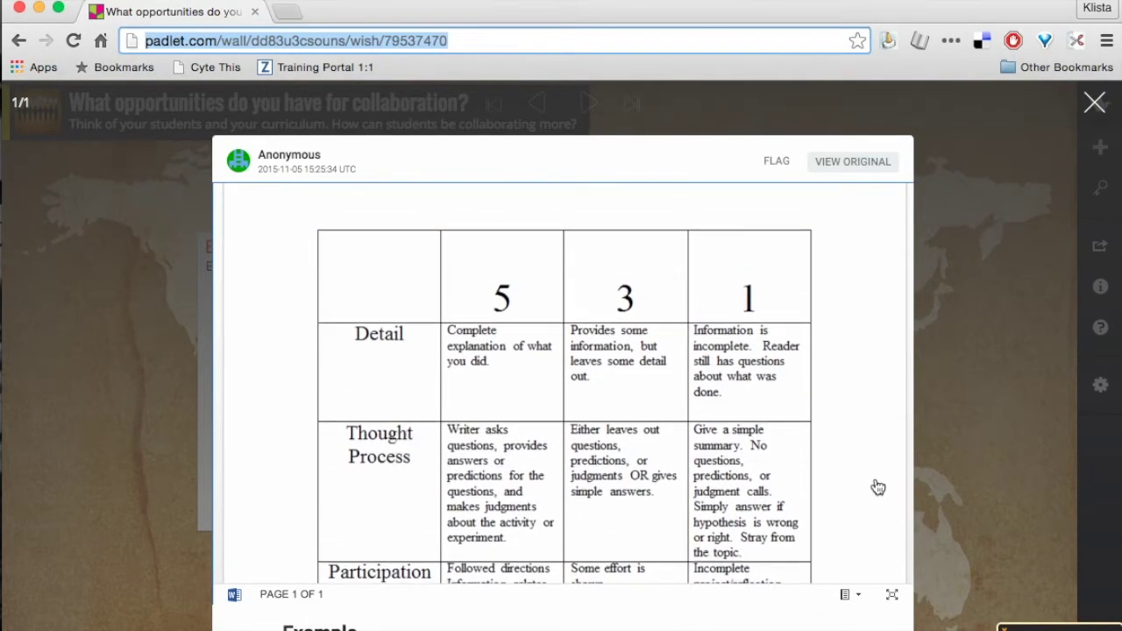
pyautogui.click(1037, 465)
pyautogui.moveTo(295, 381)
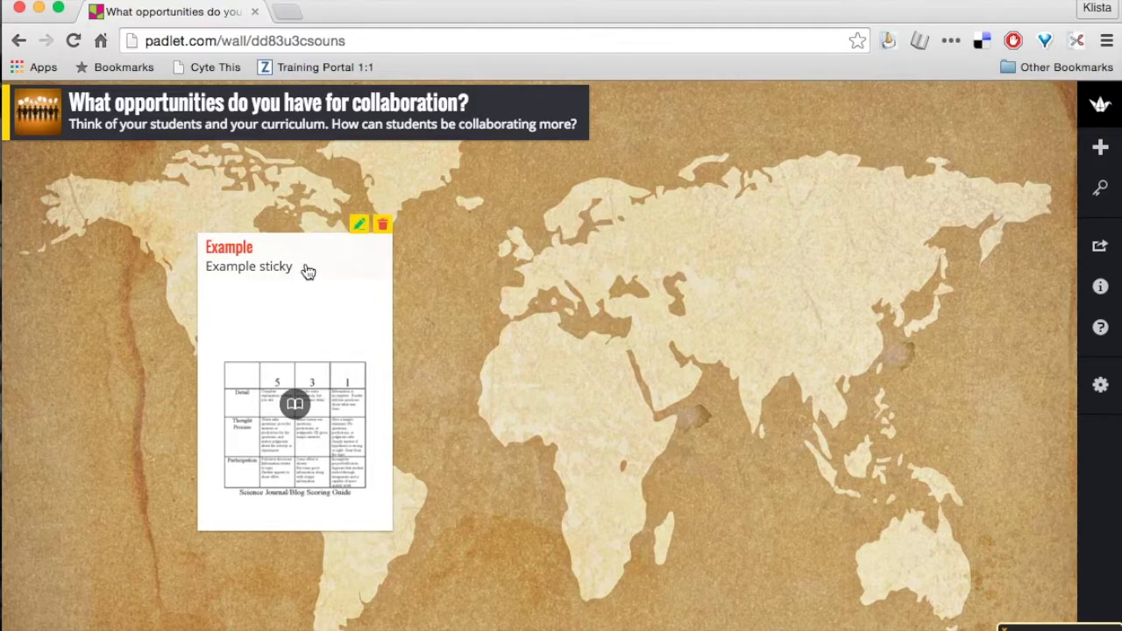
pyautogui.moveTo(301, 265)
pyautogui.mouseDown()
pyautogui.moveTo(554, 169)
pyautogui.moveTo(316, 237)
pyautogui.mouseUp()
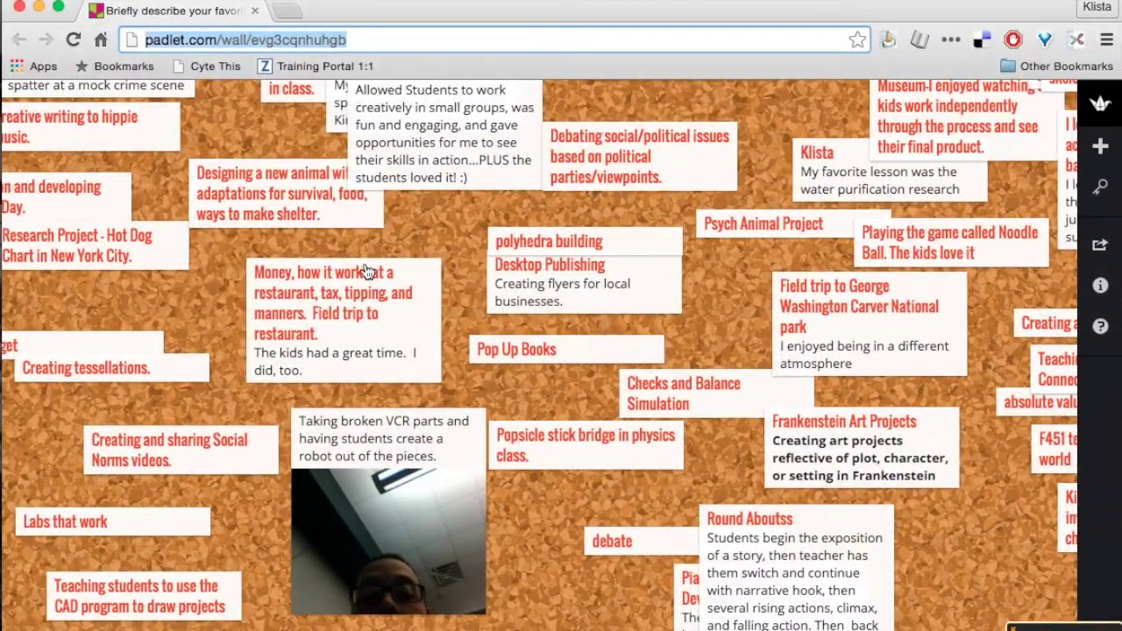
# - Page from the 'Money, how it works' post to 'I have Dream Speech' (14/40) and select its URL
pyautogui.click(368, 268)
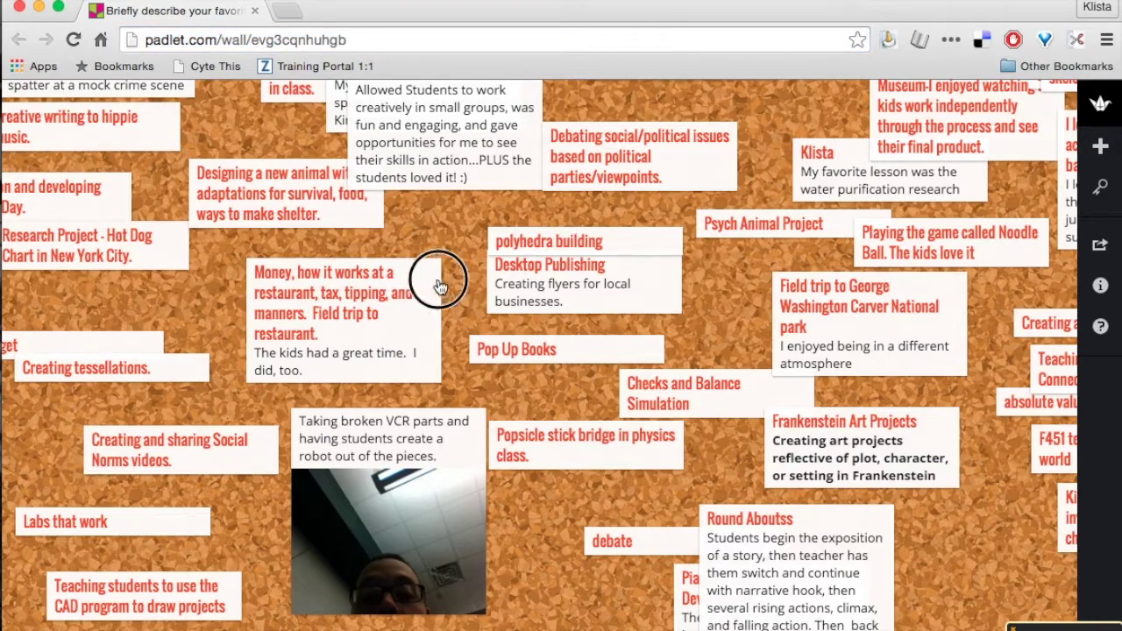
pyautogui.click(386, 273)
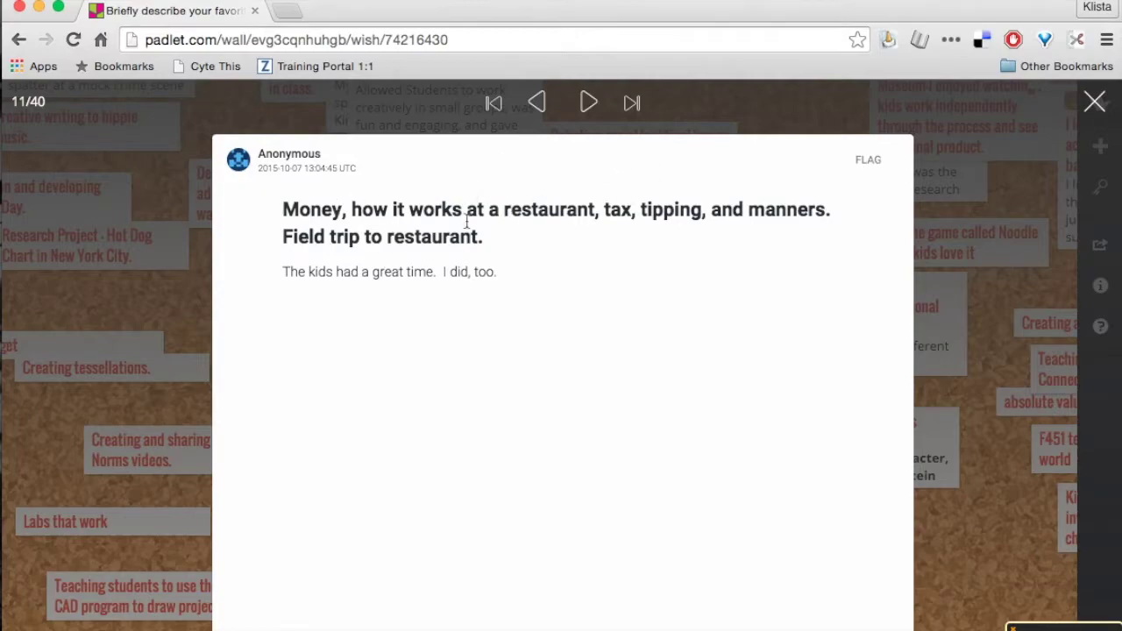
pyautogui.click(599, 105)
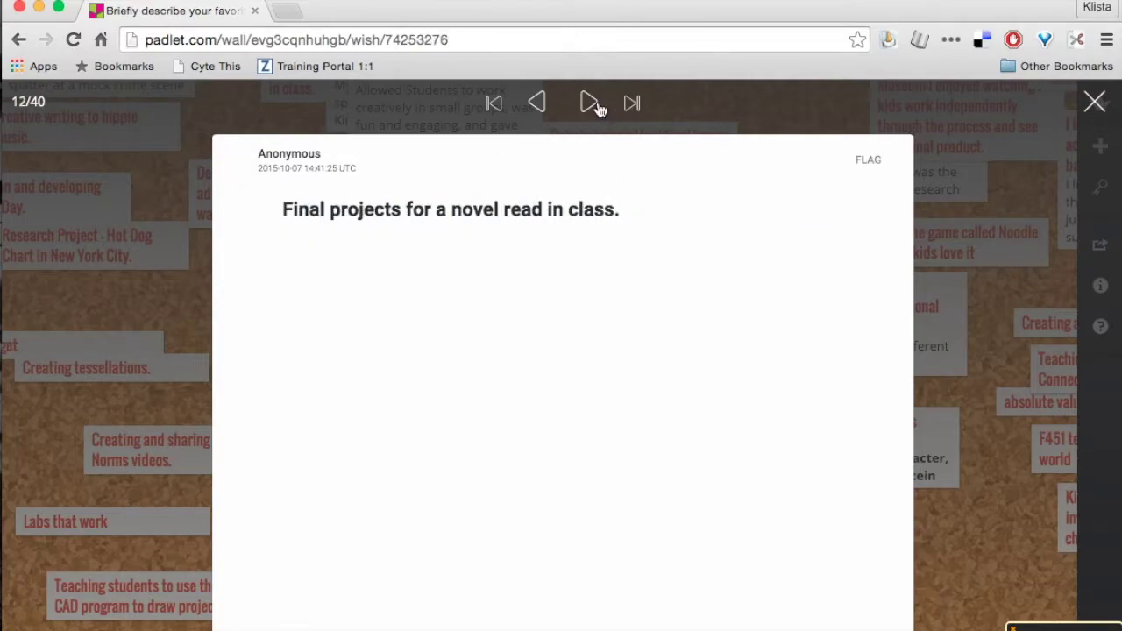
pyautogui.click(599, 105)
pyautogui.click(599, 105)
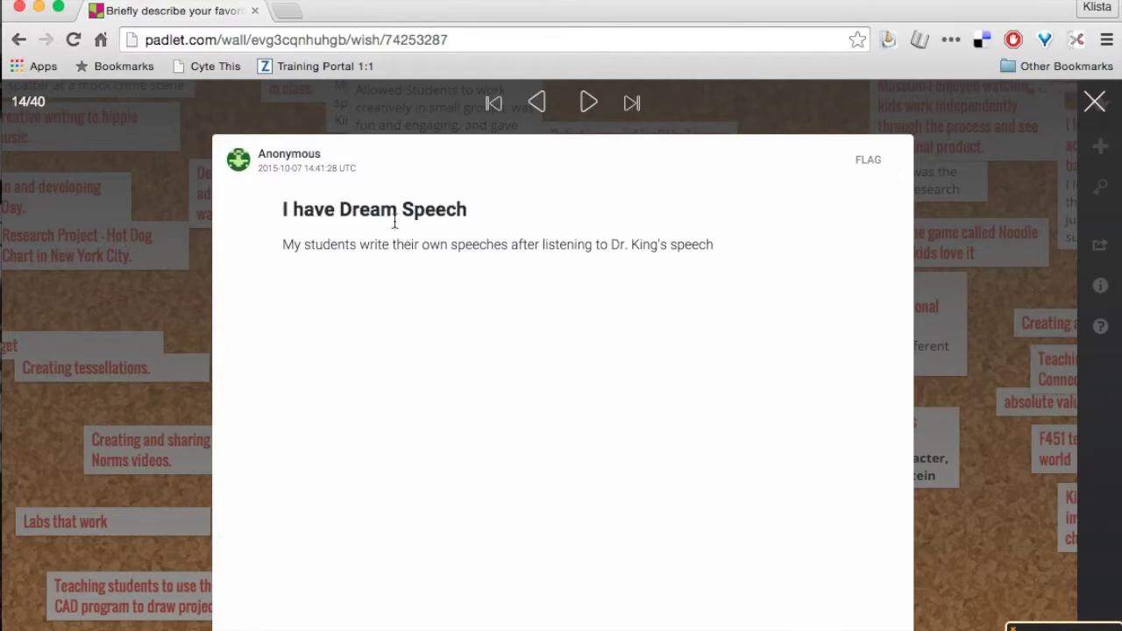
pyautogui.click(262, 40)
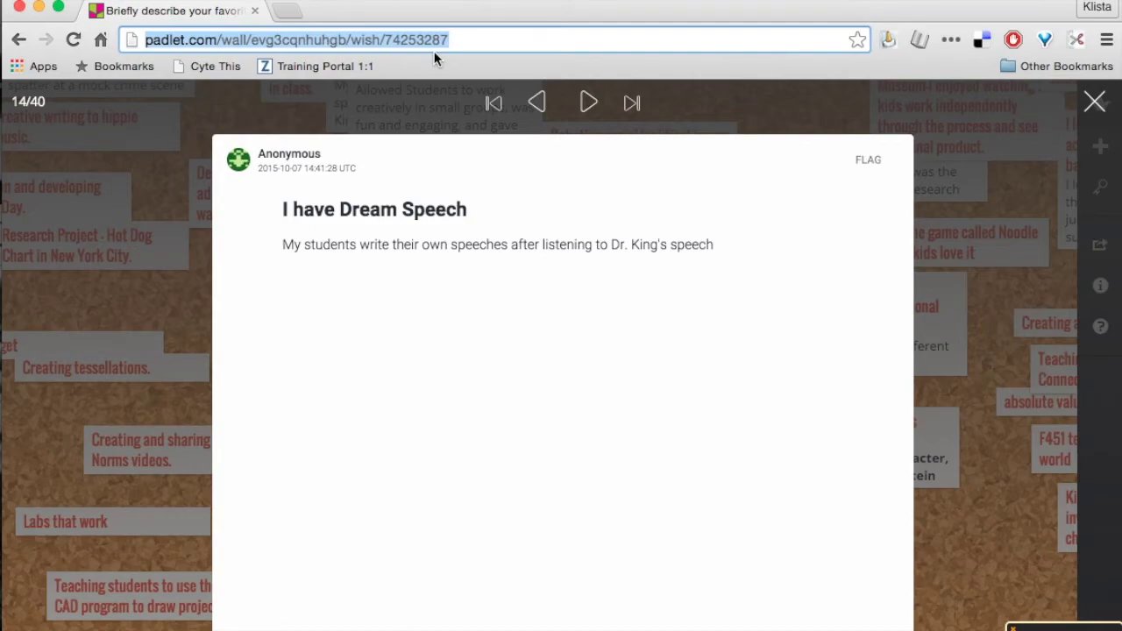
# - Bring the 'What opportunities' map wall window forward and select its URL
pyautogui.hotkey('ctrl', 'Down')
pyautogui.click(219, 443)
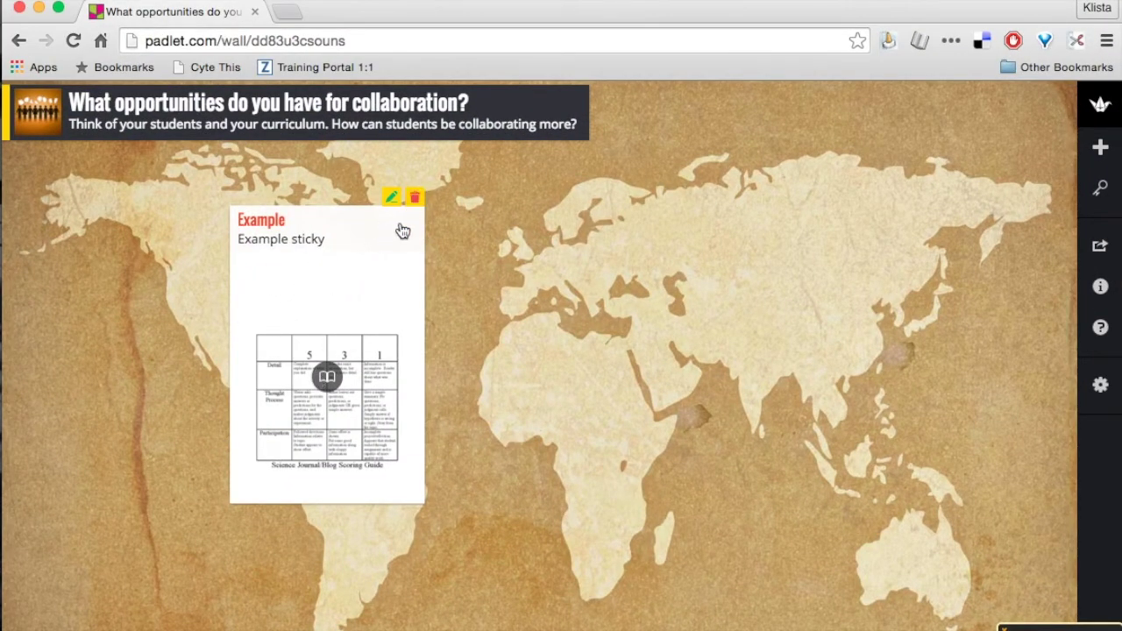
pyautogui.click(305, 42)
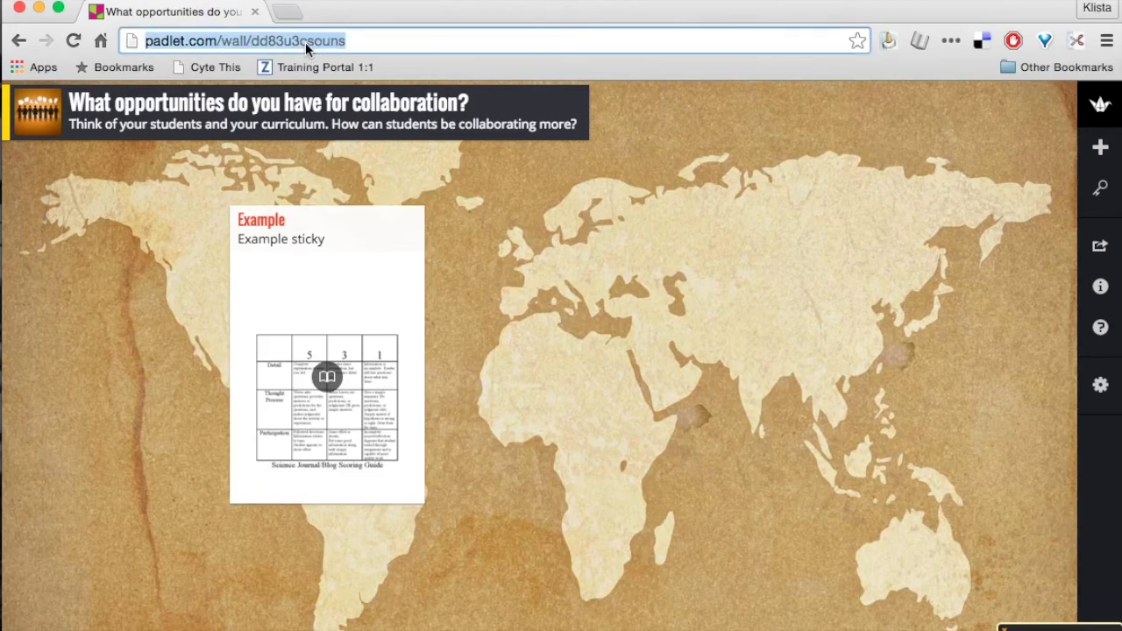